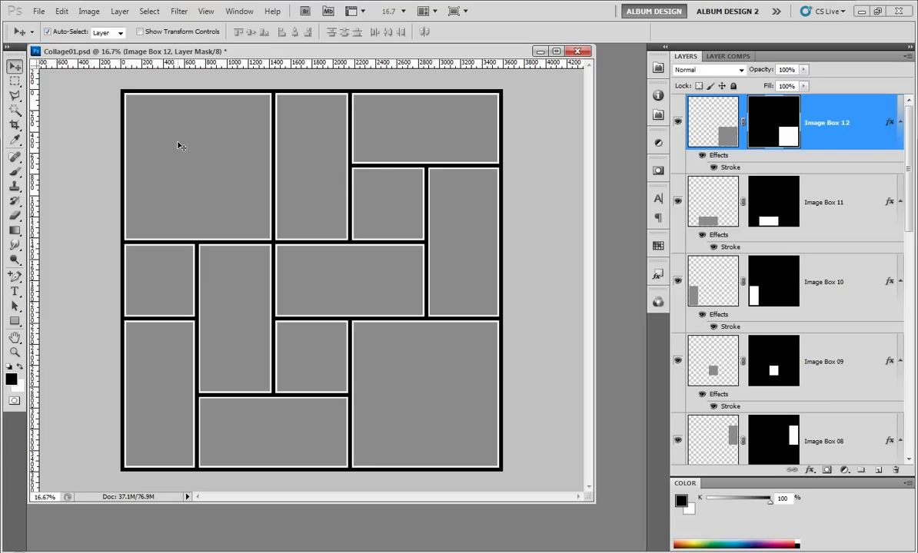
# - Examine which layer each collage box belongs to by selecting the boxes one after another, from Image Box 01 to Image Box 05
pyautogui.hotkey('alt', ',')
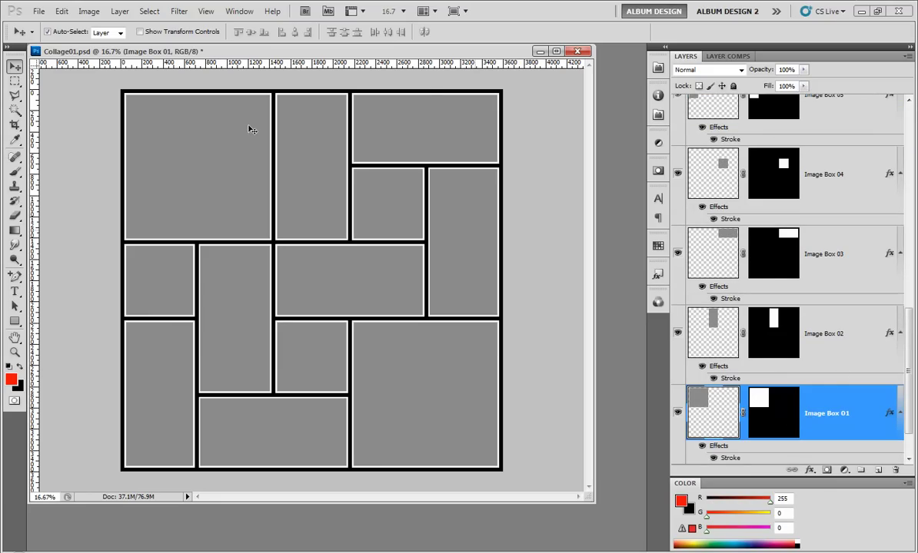
pyautogui.click(302, 137)
pyautogui.click(409, 132)
pyautogui.click(454, 199)
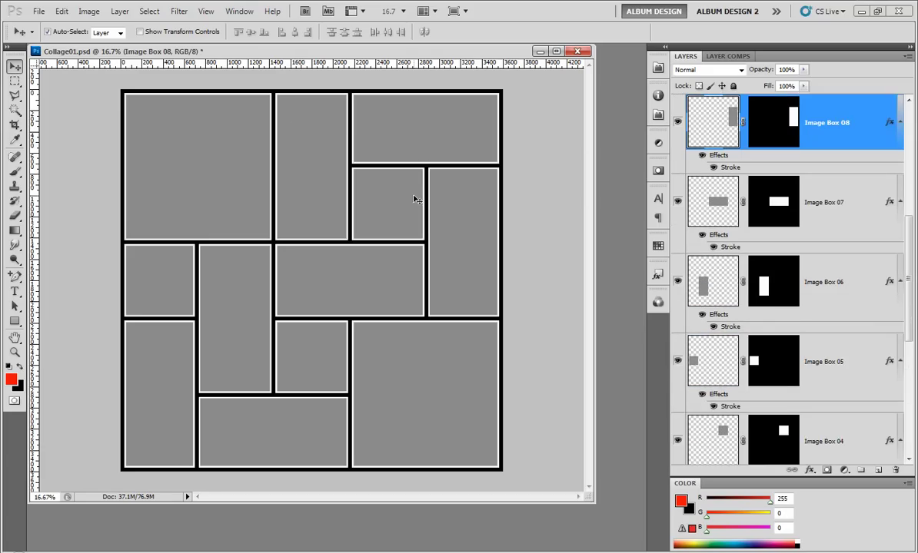
pyautogui.click(413, 198)
pyautogui.click(369, 263)
pyautogui.click(237, 263)
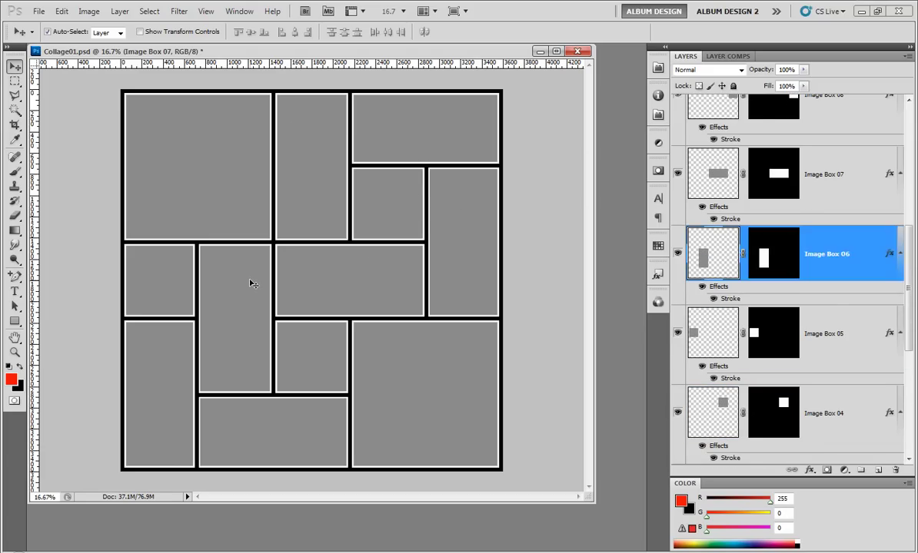
pyautogui.click(156, 263)
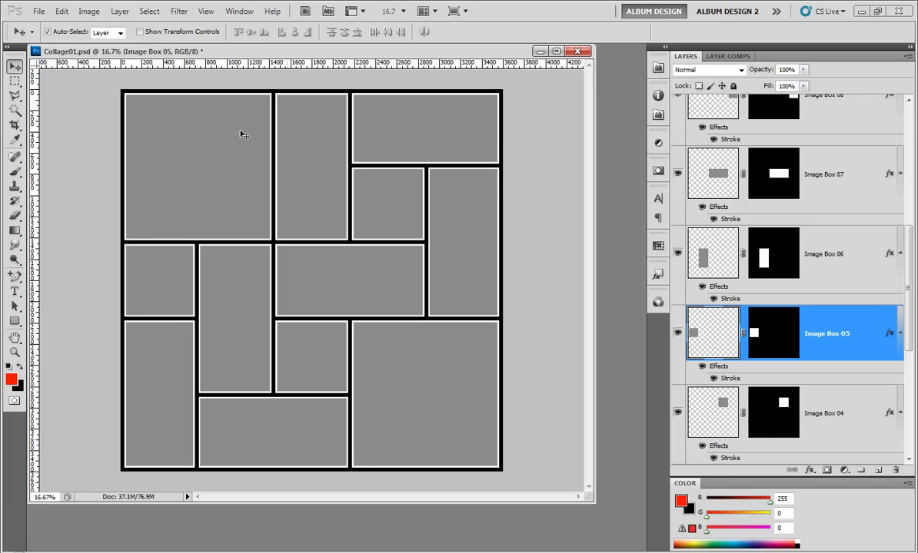
# - Add a guide at the right border of Image Box 02 with Master Guidelines, based on its mask/content
pyautogui.click(302, 136)
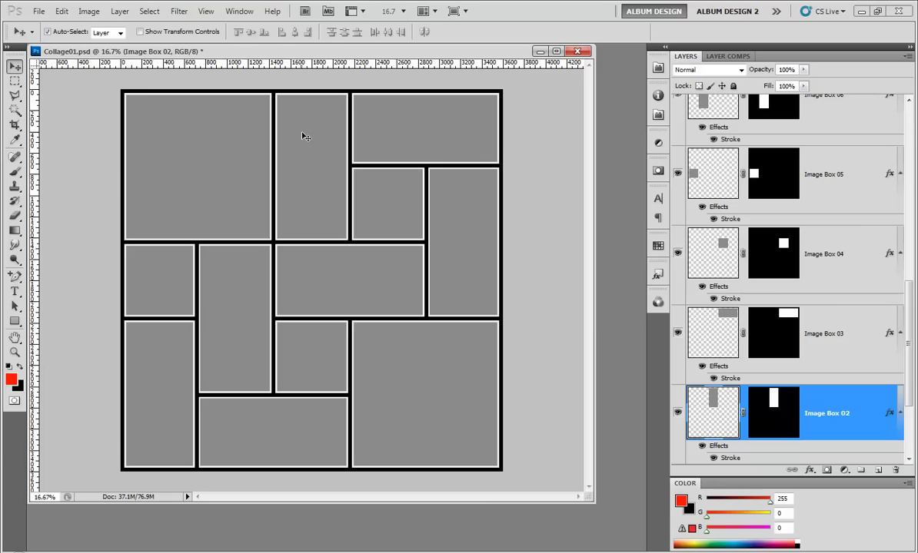
pyautogui.click(659, 68)
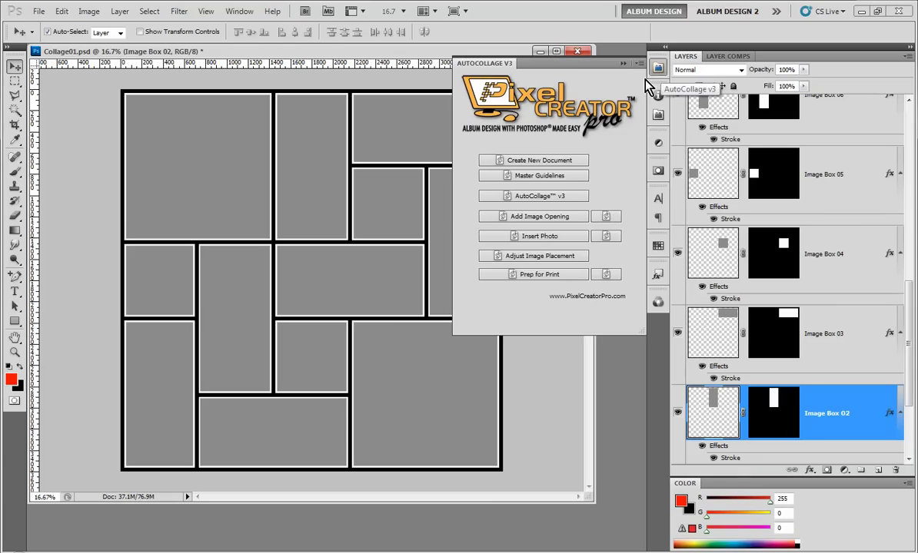
pyautogui.click(555, 176)
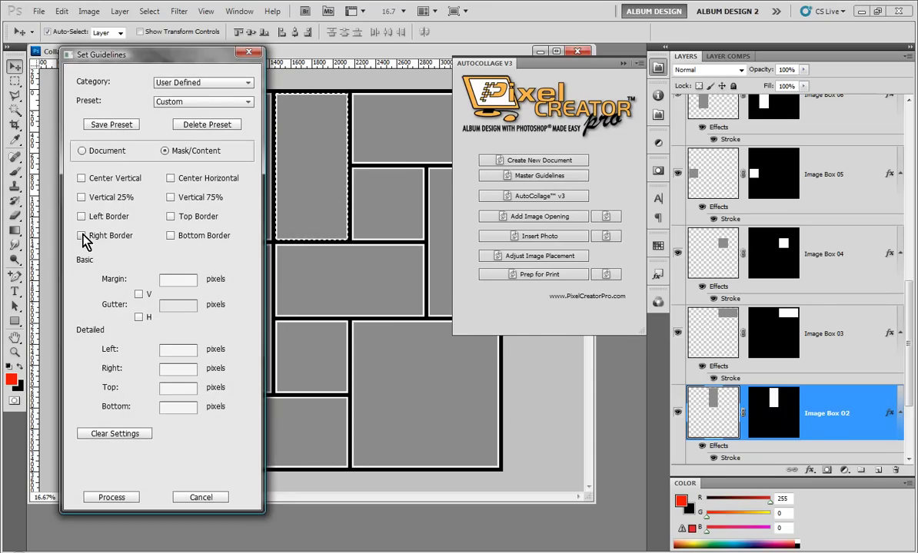
pyautogui.click(82, 236)
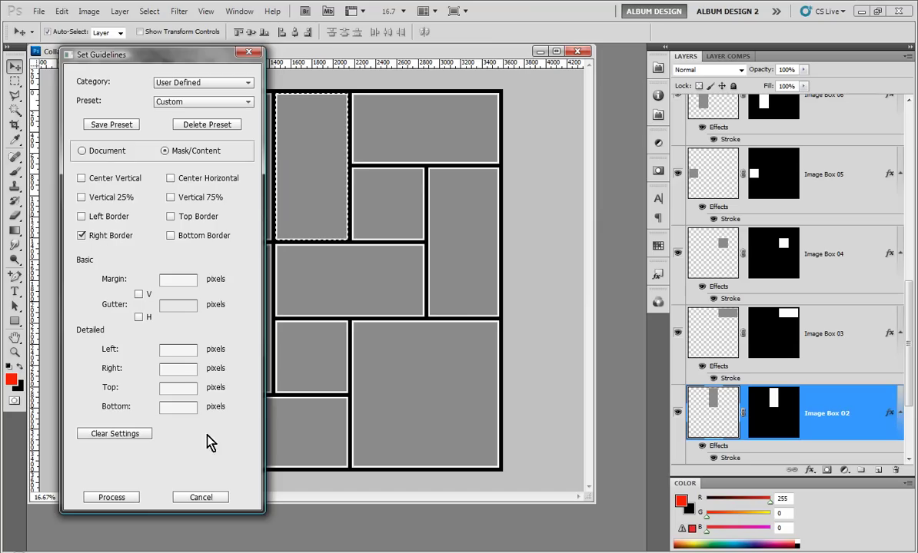
pyautogui.click(119, 497)
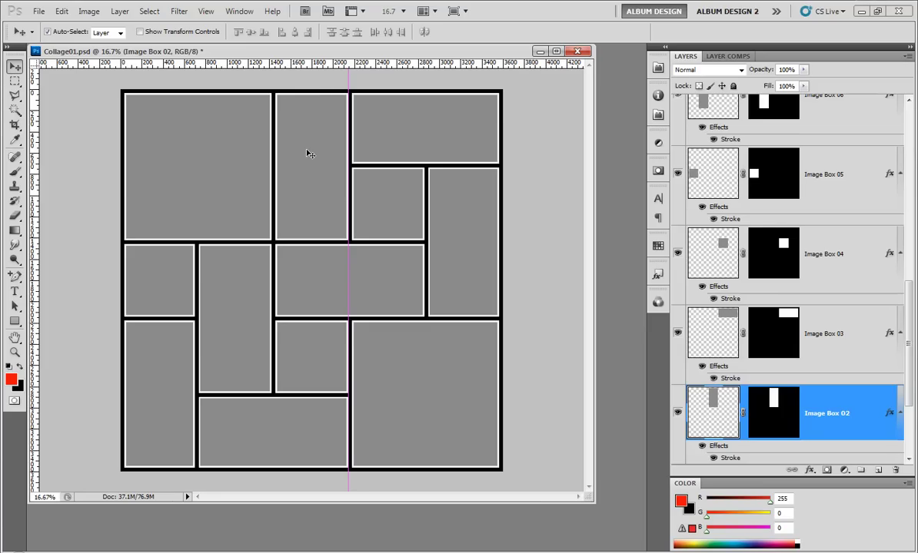
# - Delete Image Box 02 and stretch Image Box 01 horizontally to about 152% so its right edge meets the guide
pyautogui.press('Delete')
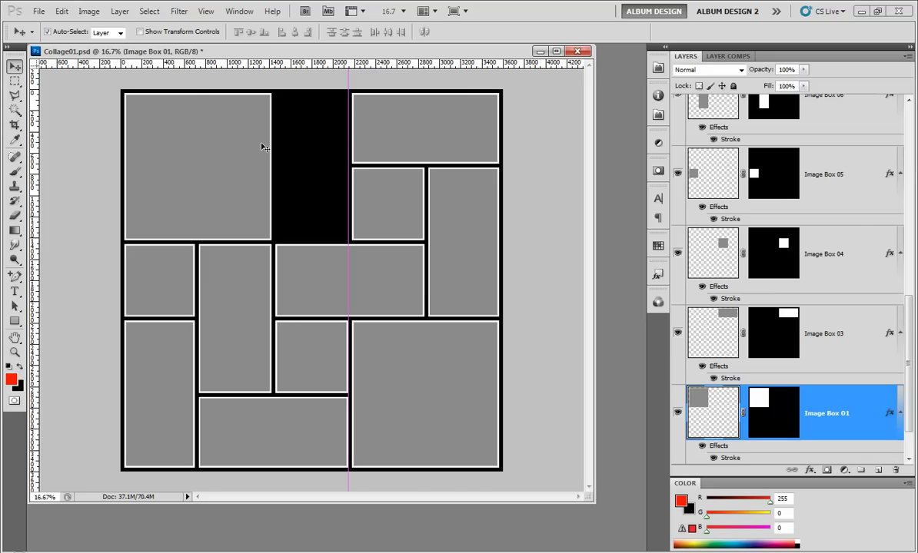
pyautogui.hotkey('ctrl', 't')
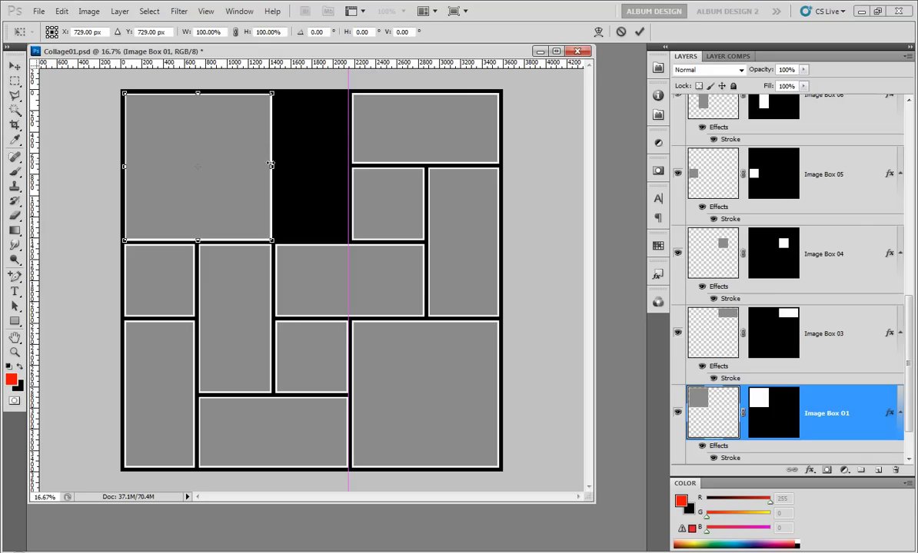
pyautogui.moveTo(274, 166); pyautogui.dragTo(346, 166)
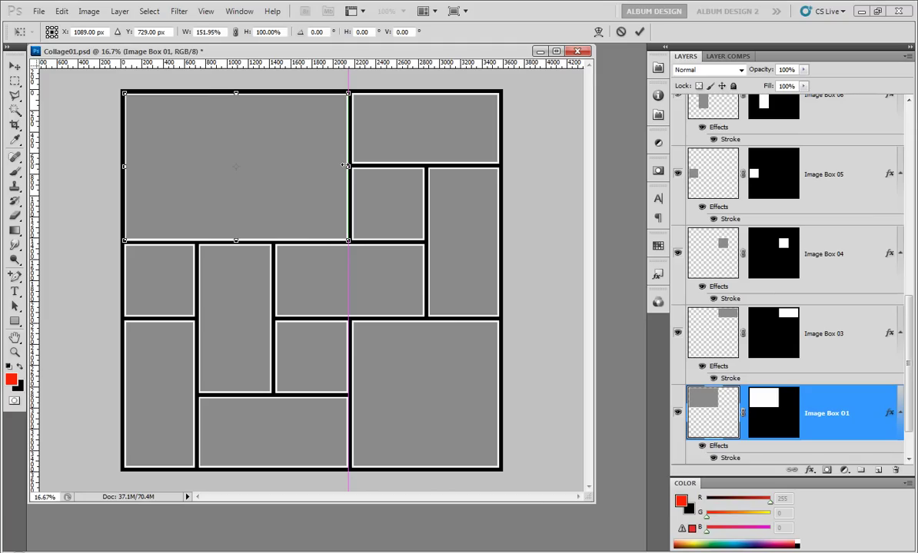
pyautogui.press('Return')
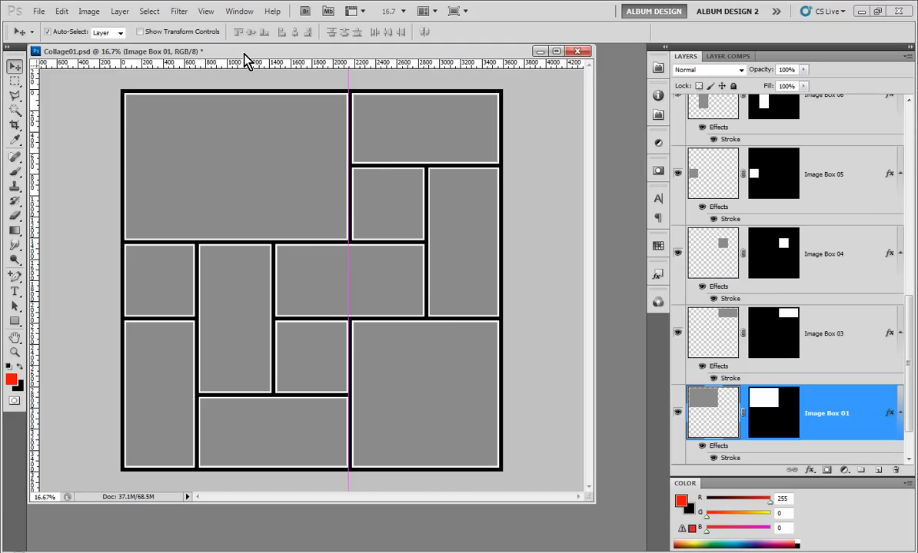
# - Clear all guides from the collage and deselect the layers
pyautogui.click(206, 11)
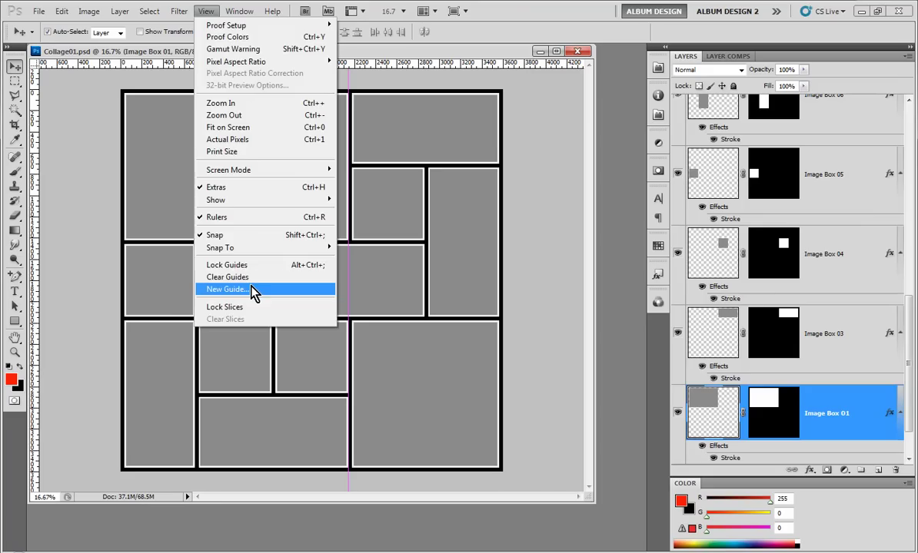
pyautogui.click(231, 278)
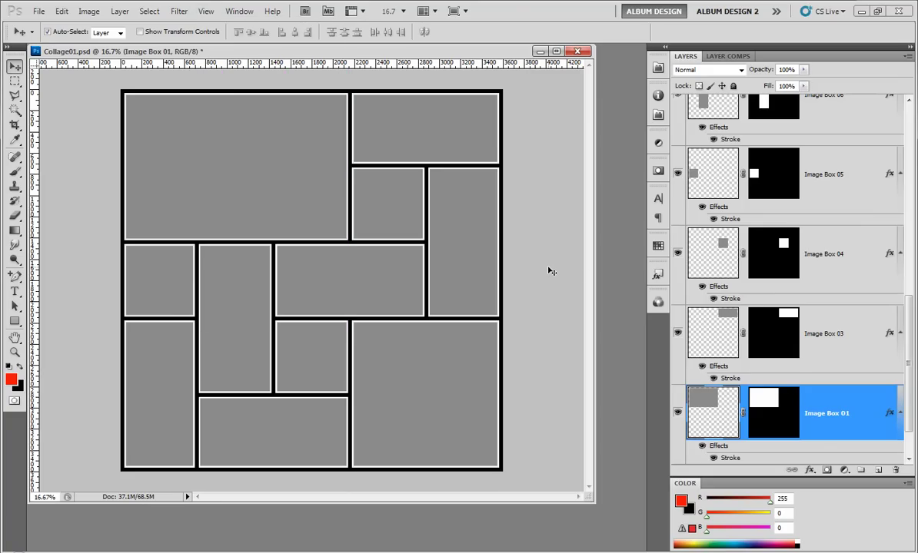
pyautogui.click(550, 271)
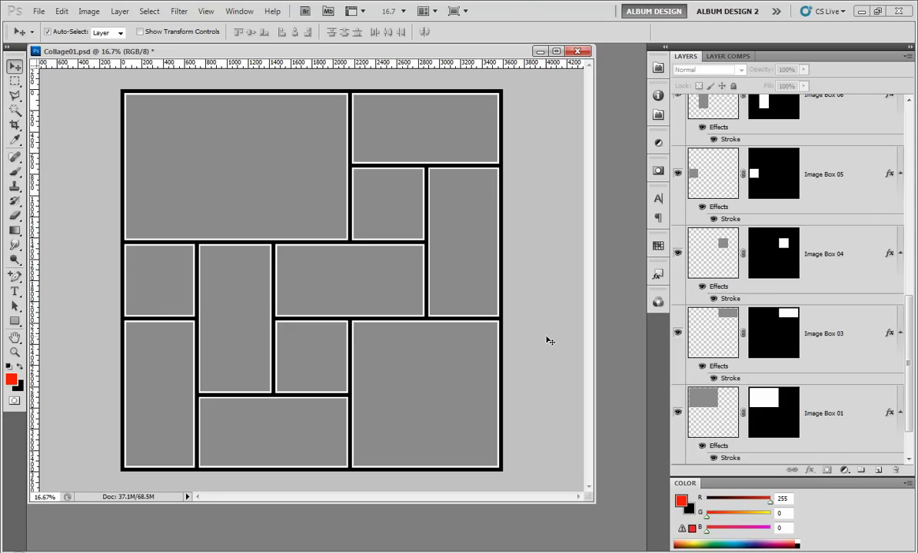
# - Hide the rulers and show them again
pyautogui.click(463, 370)
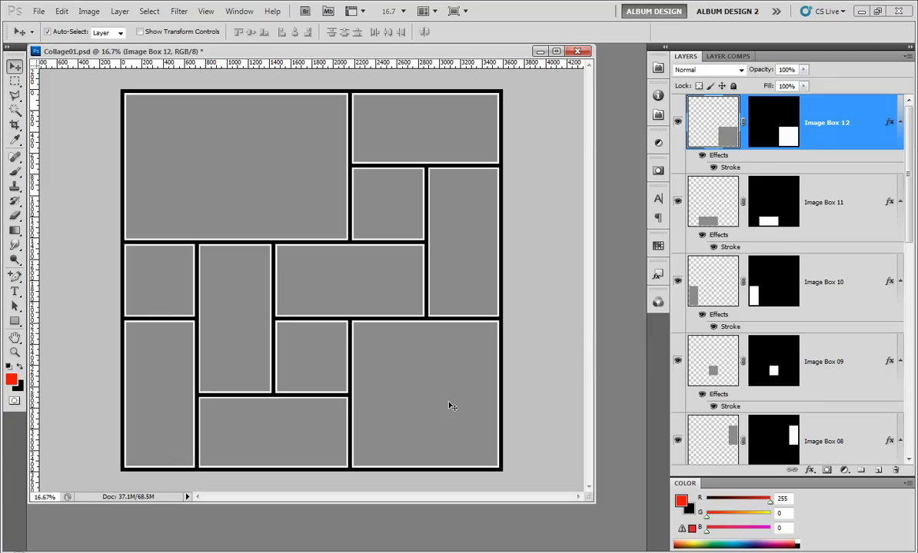
pyautogui.click(415, 298)
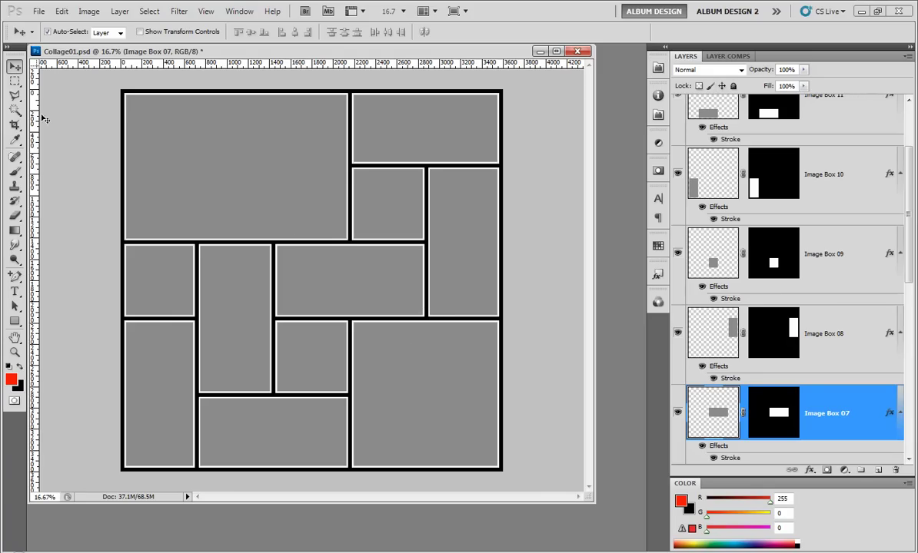
pyautogui.hotkey('ctrl', 'r')
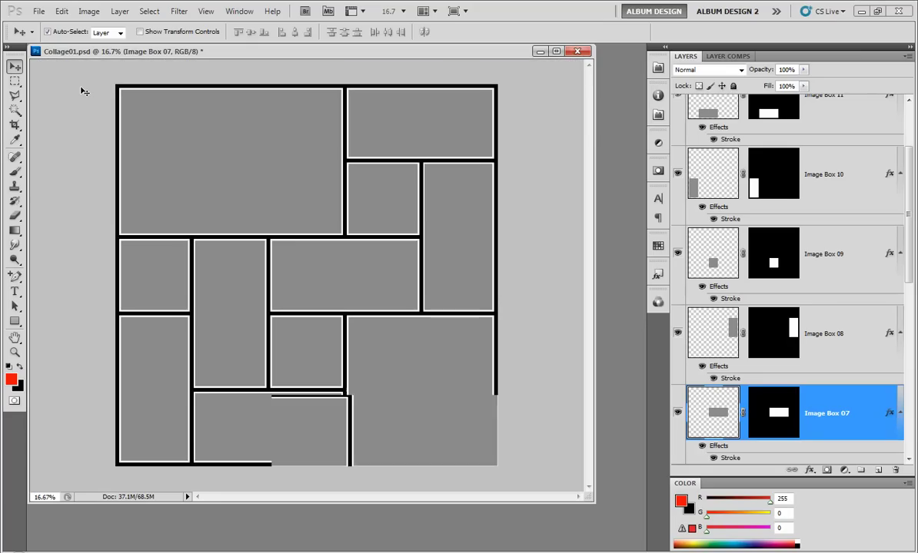
pyautogui.hotkey('ctrl', 'r')
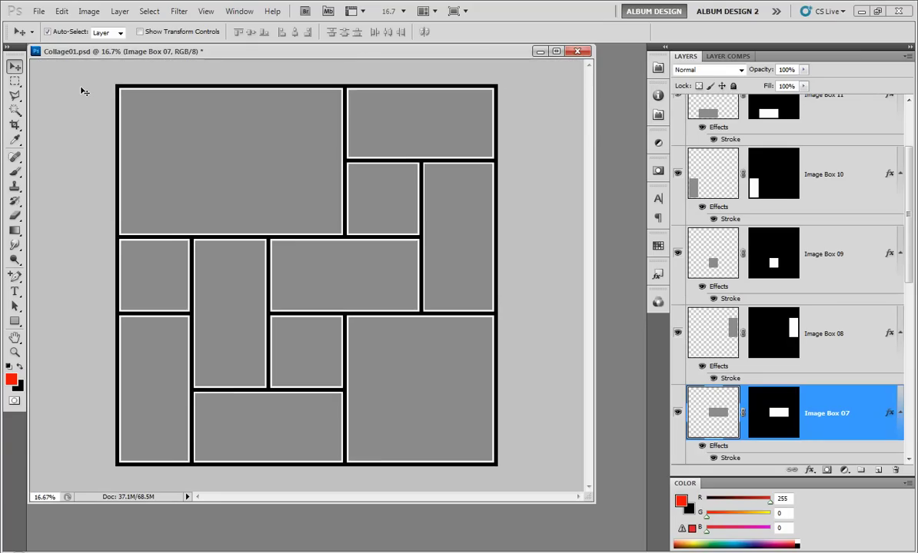
pyautogui.click(209, 14)
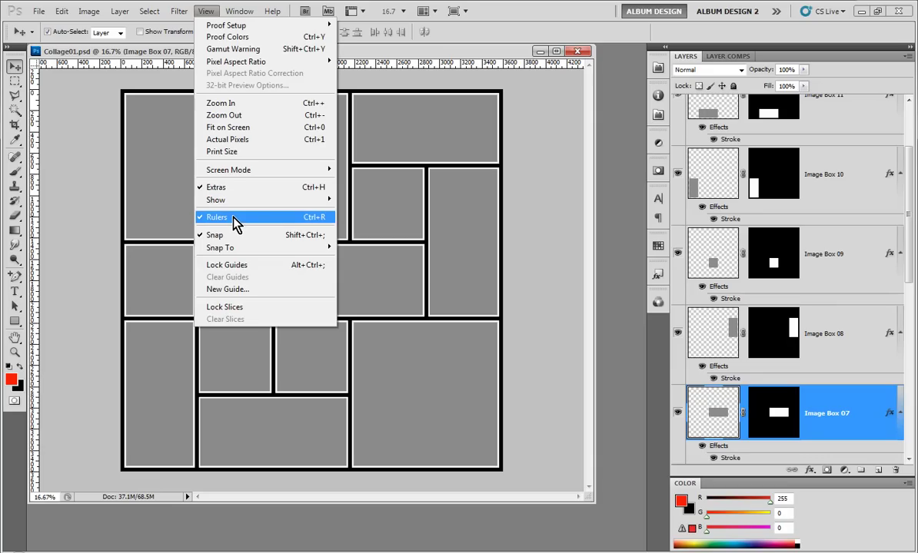
pyautogui.click(37, 213)
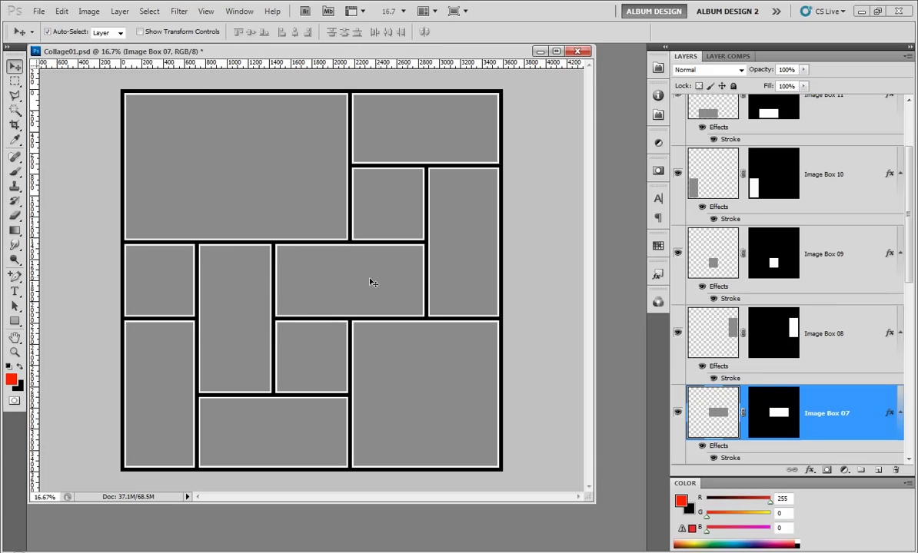
# - Place vertical guides at the right edge of Image Box 07 and the left edge of Image Box 08
pyautogui.moveTo(35, 294); pyautogui.dragTo(424, 264)
pyautogui.click(448, 287)
pyautogui.moveTo(34, 313); pyautogui.dragTo(428, 317)
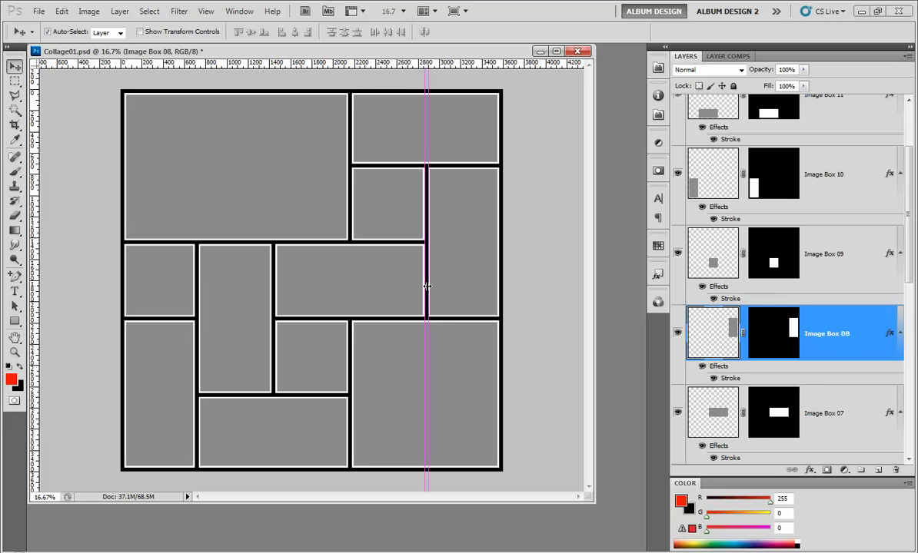
# - Place horizontal guides at the bottom edge of Image Box 09 and the top edge of Image Box 11
pyautogui.click(315, 352)
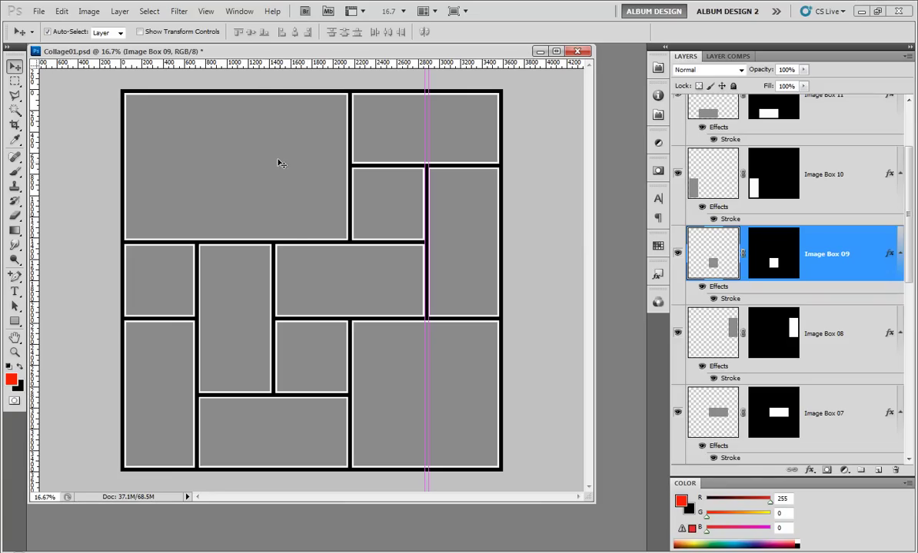
pyautogui.moveTo(254, 63); pyautogui.dragTo(335, 392)
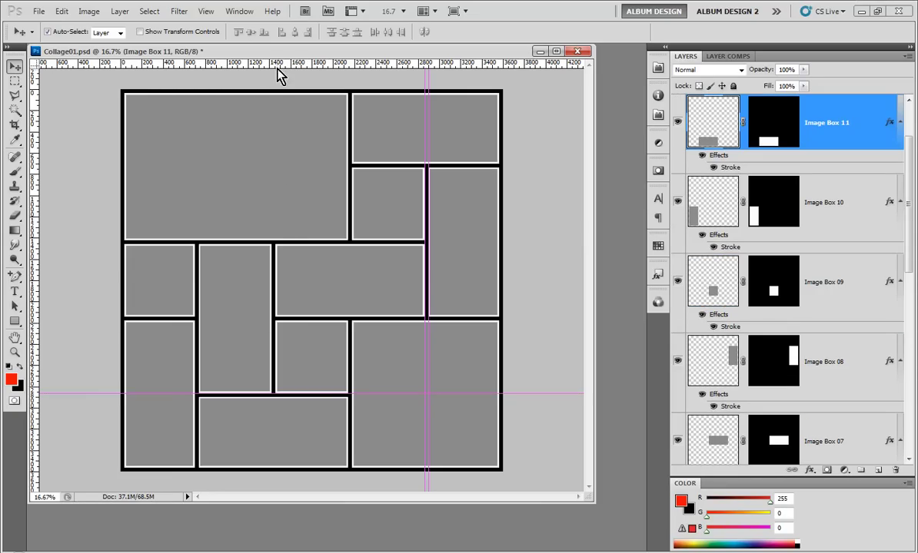
pyautogui.moveTo(278, 65); pyautogui.dragTo(313, 397)
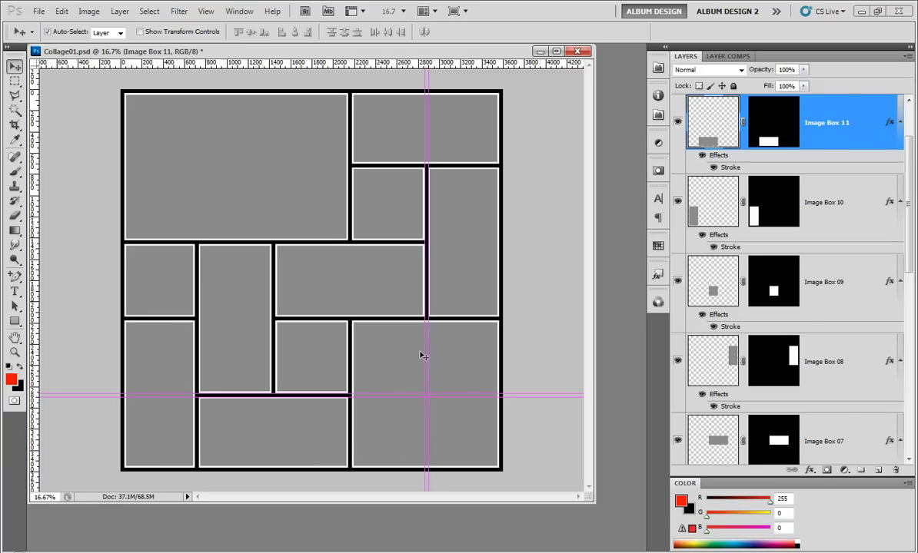
# - Marquee-select the narrow strip between the two vertical guides across Image Box 12 and delete it from the layer's pixels
pyautogui.click(13, 83)
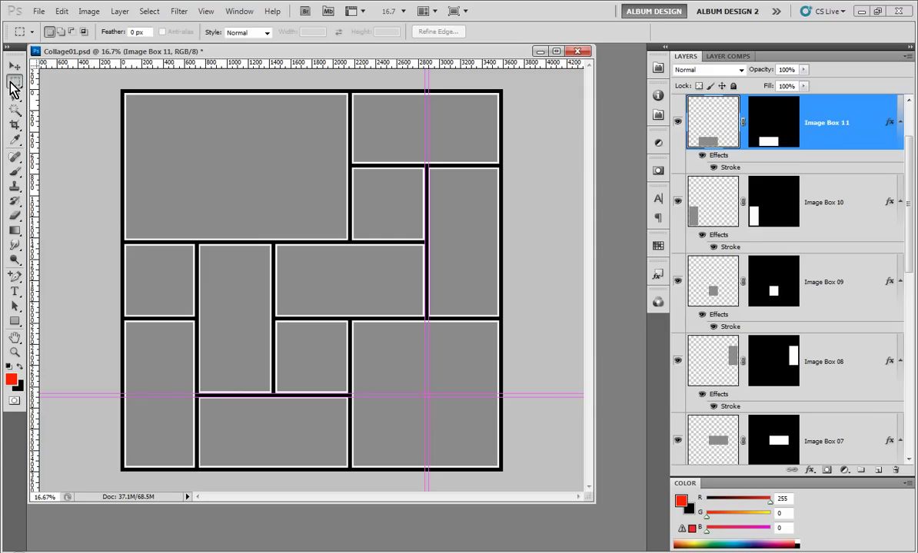
pyautogui.click(14, 66)
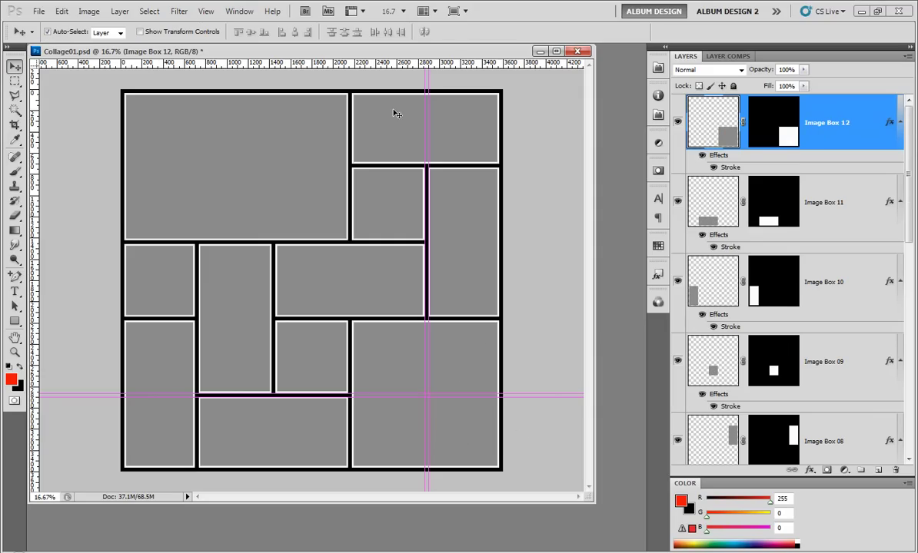
pyautogui.click(14, 81)
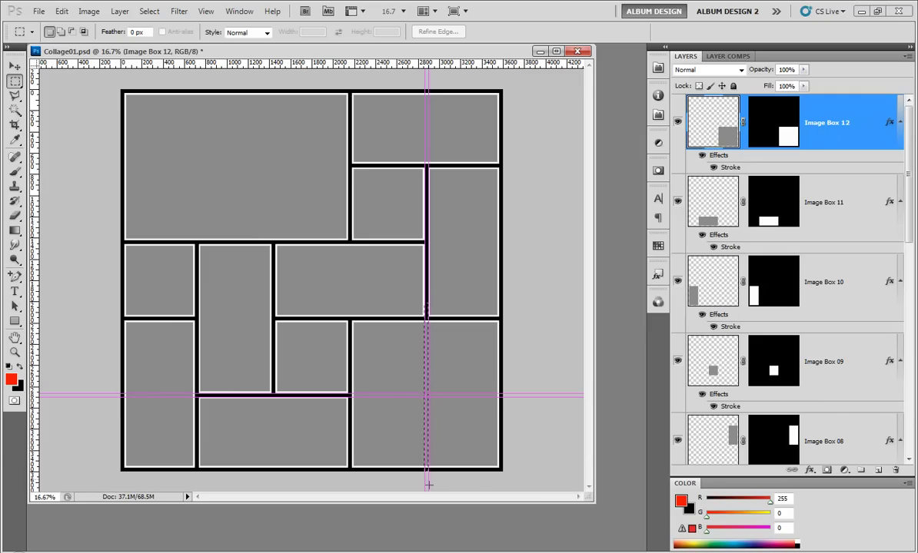
pyautogui.moveTo(428, 485); pyautogui.dragTo(428, 485)
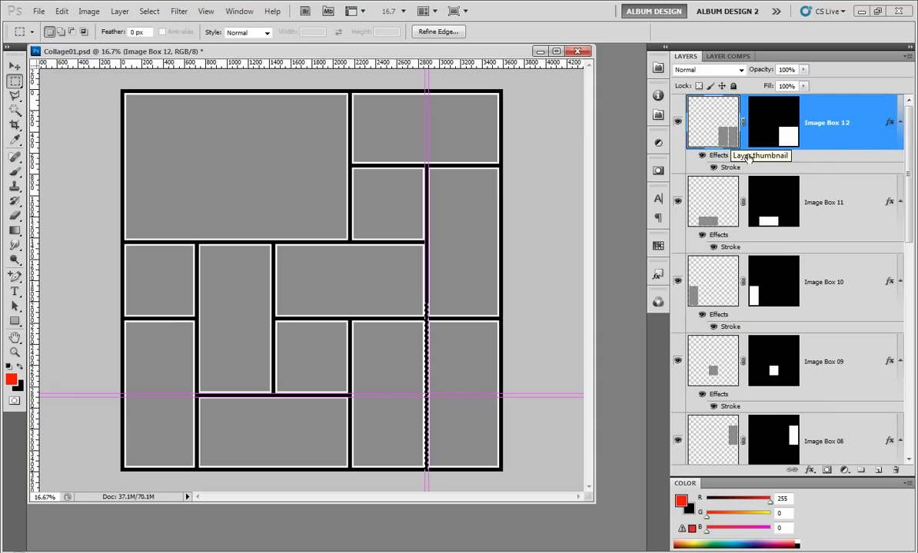
# - Display the layer mask of Image Box 12 and clear the selected vertical strip to black, using black as the background color
pyautogui.click(787, 140)
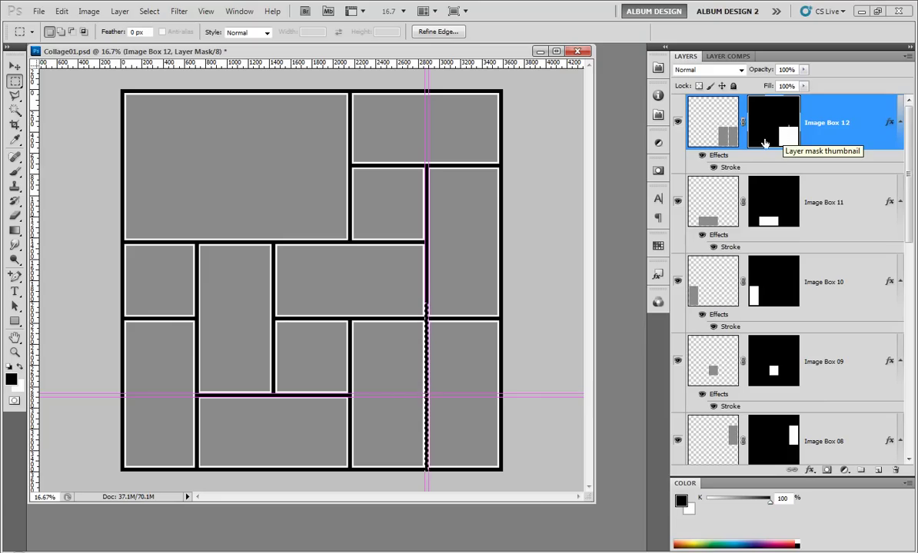
pyautogui.keyDown('alt'); pyautogui.click(771, 129); pyautogui.keyUp('alt')
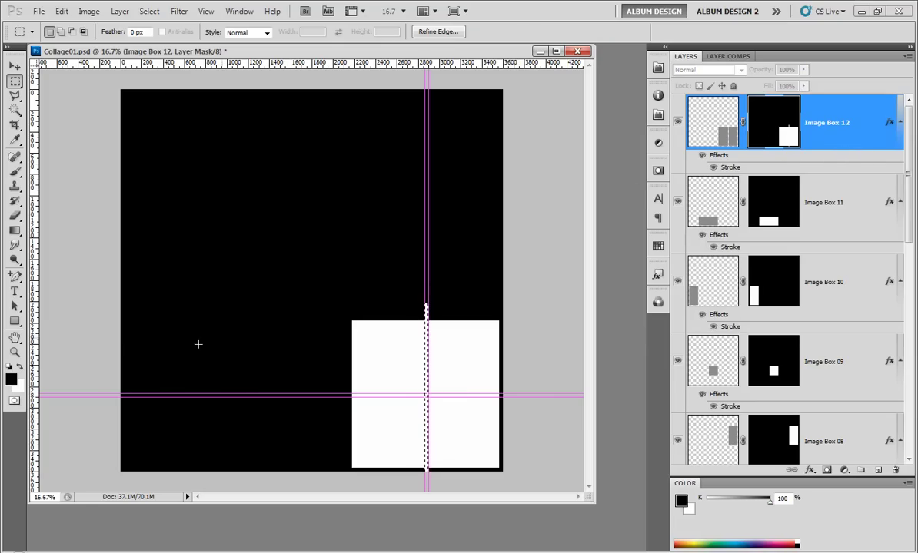
pyautogui.click(20, 366)
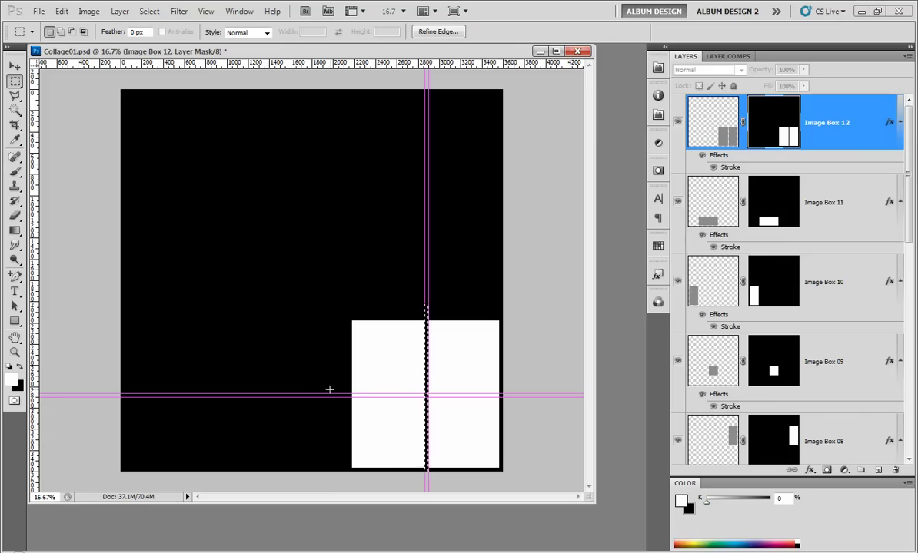
# - Marquee-select the strip between the two horizontal guides across Image Box 12's mask and clear it to black
pyautogui.moveTo(327, 387); pyautogui.dragTo(463, 391)
pyautogui.moveTo(534, 392); pyautogui.dragTo(534, 395)
pyautogui.press('Delete')
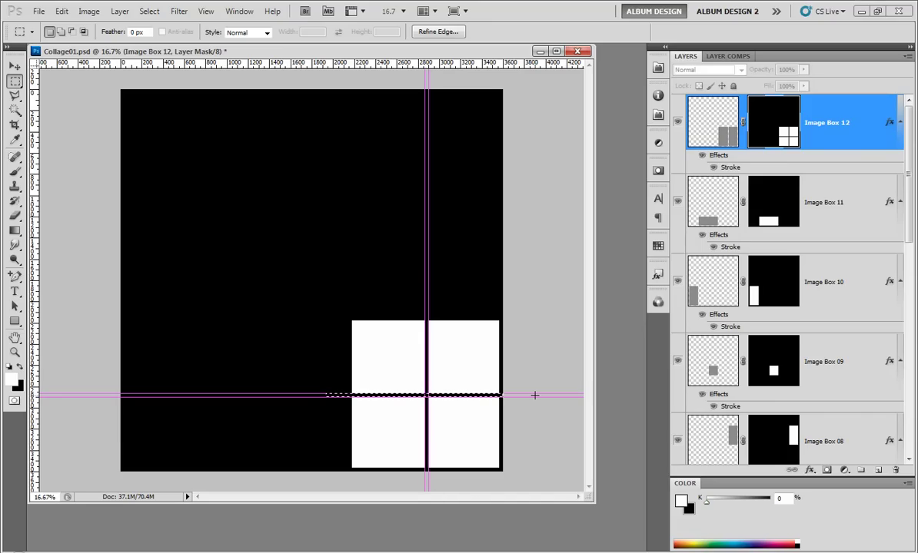
# - Hide the guides and return from Image Box 12's mask view to its layer pixels with the full collage displayed
pyautogui.hotkey('ctrl', 'shift', 's')
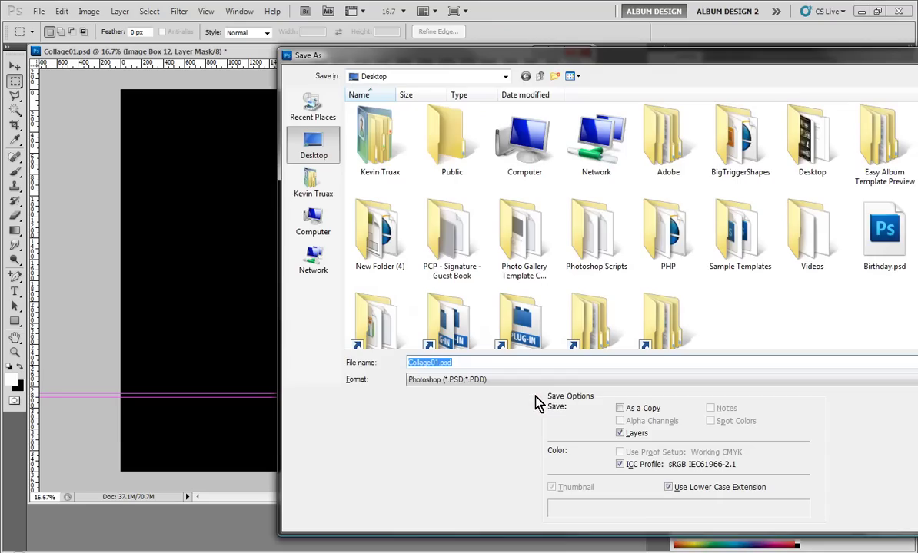
pyautogui.press('Escape')
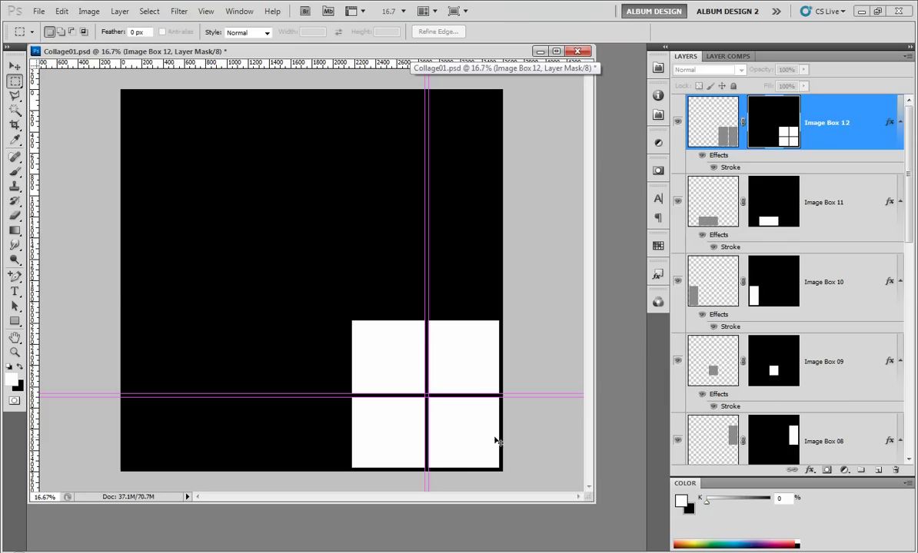
pyautogui.hotkey('ctrl', ';')
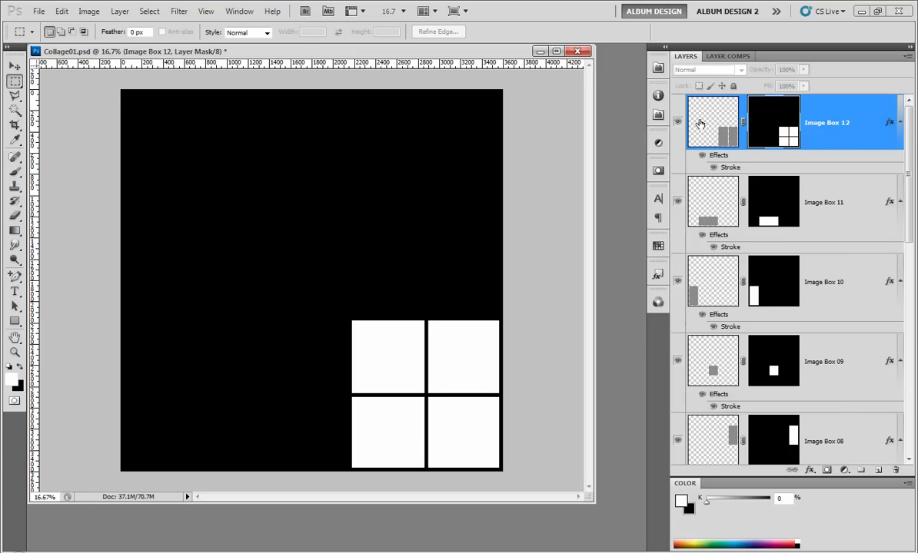
pyautogui.click(702, 124)
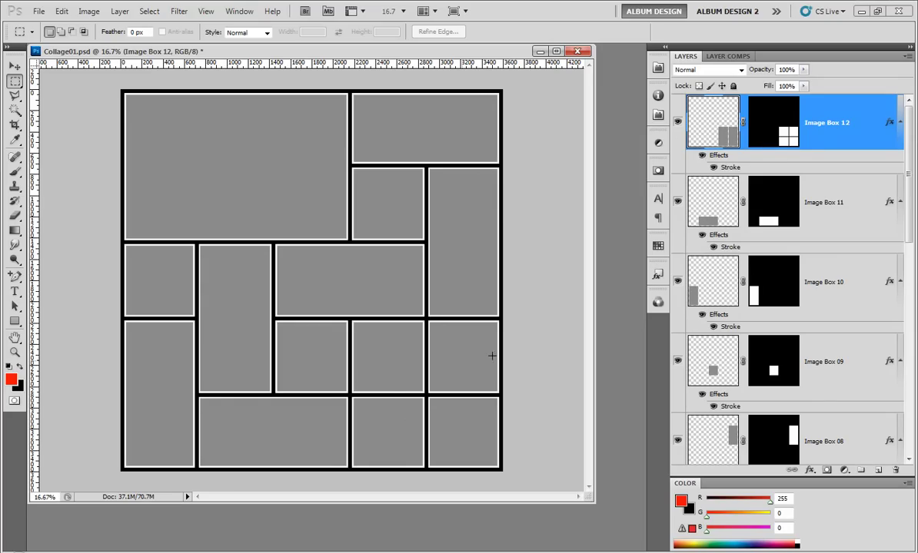
# - Disable and re-enable Image Box 12's layer mask repeatedly to compare the openings with and without it
pyautogui.keyDown('shift'); pyautogui.click(771, 131); pyautogui.keyUp('shift')
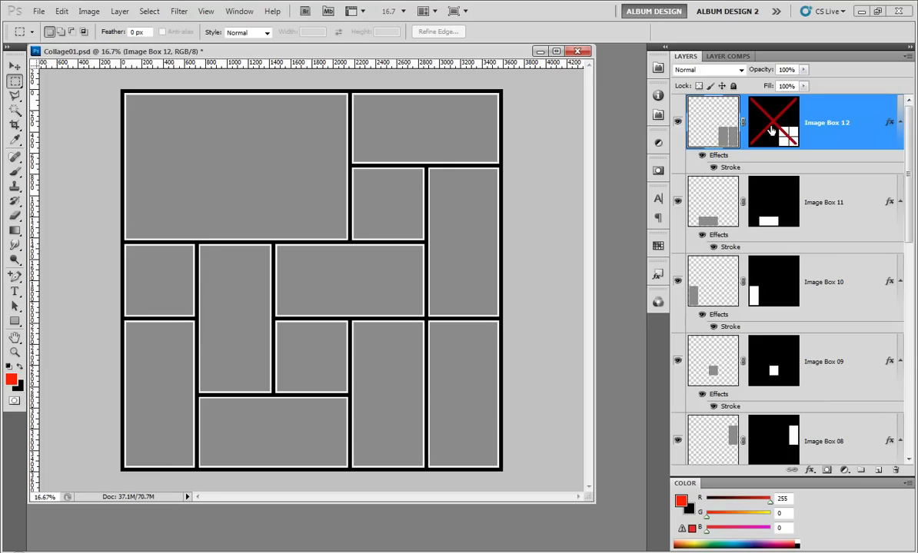
pyautogui.keyDown('shift'); pyautogui.click(771, 131); pyautogui.keyUp('shift')
pyautogui.keyDown('shift'); pyautogui.click(771, 131); pyautogui.keyUp('shift')
pyautogui.keyDown('shift'); pyautogui.click(771, 130); pyautogui.keyUp('shift')
pyautogui.keyDown('shift'); pyautogui.click(771, 131); pyautogui.keyUp('shift')
pyautogui.keyDown('shift'); pyautogui.click(771, 131); pyautogui.keyUp('shift')
pyautogui.keyDown('shift'); pyautogui.click(770, 131); pyautogui.keyUp('shift')
pyautogui.keyDown('shift'); pyautogui.click(770, 131); pyautogui.keyUp('shift')
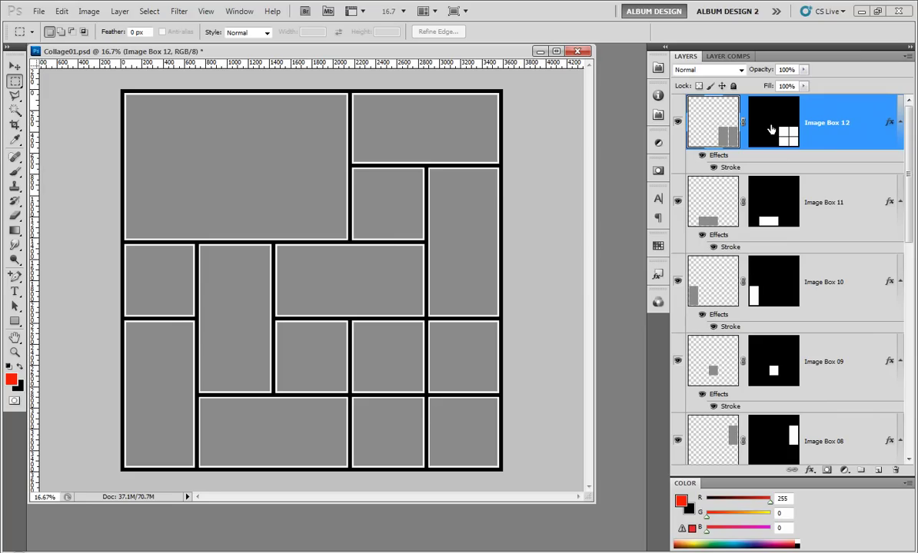
pyautogui.keyDown('shift'); pyautogui.click(771, 131); pyautogui.keyUp('shift')
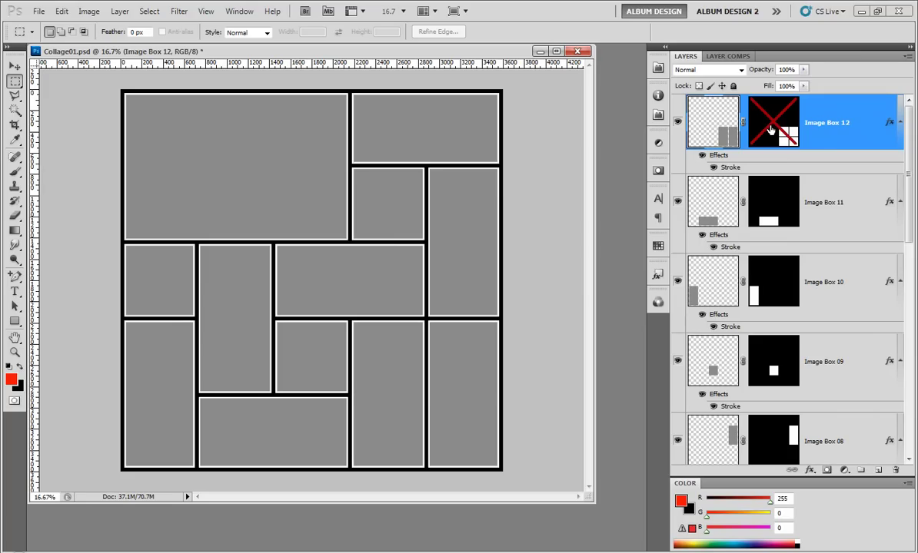
pyautogui.keyDown('shift'); pyautogui.click(771, 129); pyautogui.keyUp('shift')
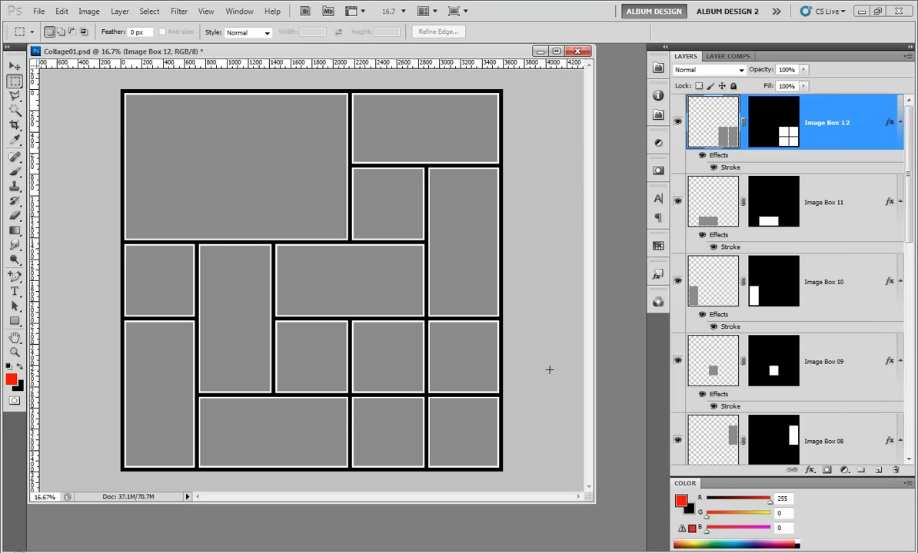
# - Duplicate the Image Box 12 layer, hide the copy, and reselect the original Image Box 12
pyautogui.click(14, 66)
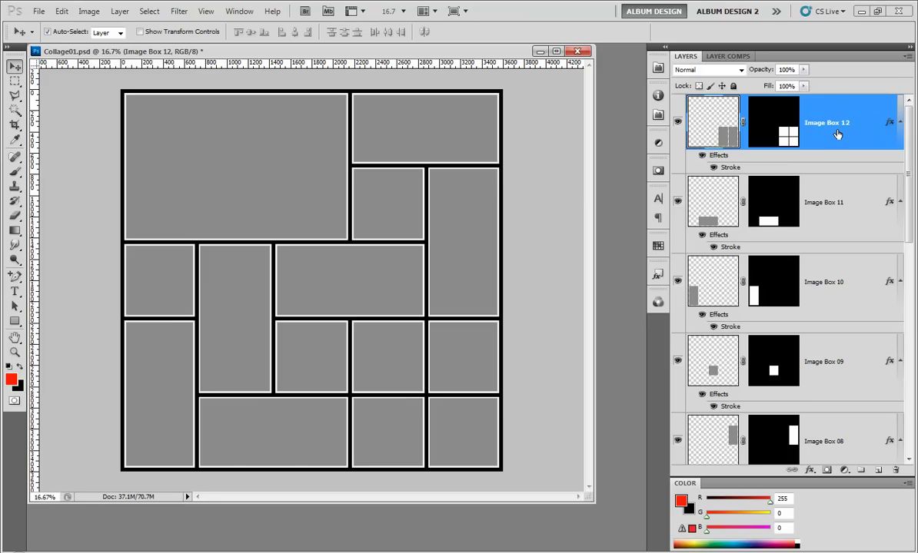
pyautogui.hotkey('ctrl', 'j')
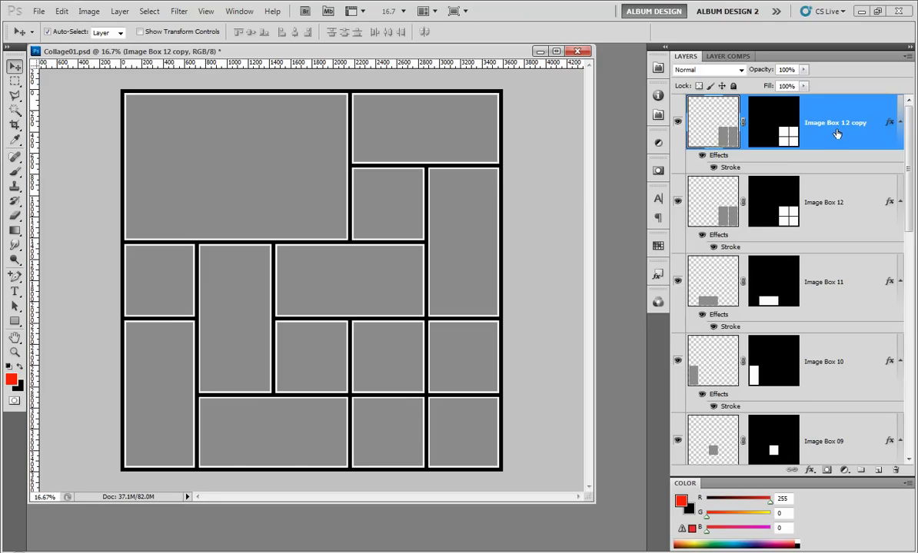
pyautogui.click(677, 123)
pyautogui.click(782, 213)
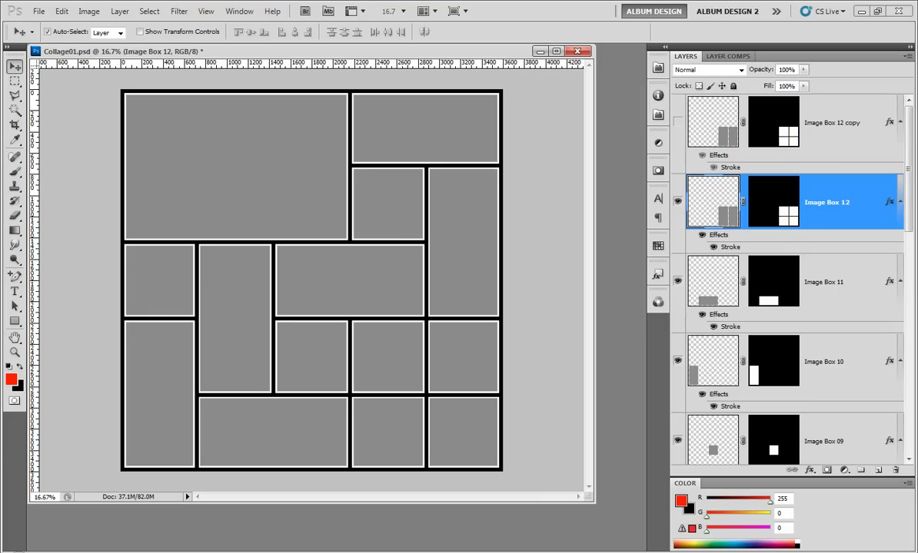
# - Choose IMG_7901-8_0x10_0-06A-Q01-2.jpg from the Senior Girl 02 folder in Bridge and insert it into Image Box 12 with Insert Photo
pyautogui.hotkey('ctrl', 'alt', 'o')
pyautogui.click(240, 332)
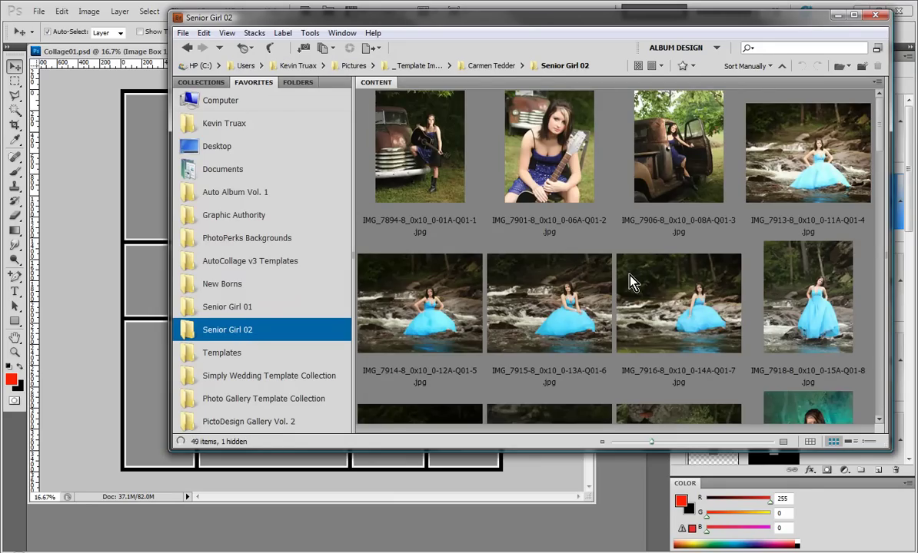
pyautogui.click(603, 206)
pyautogui.click(496, 489)
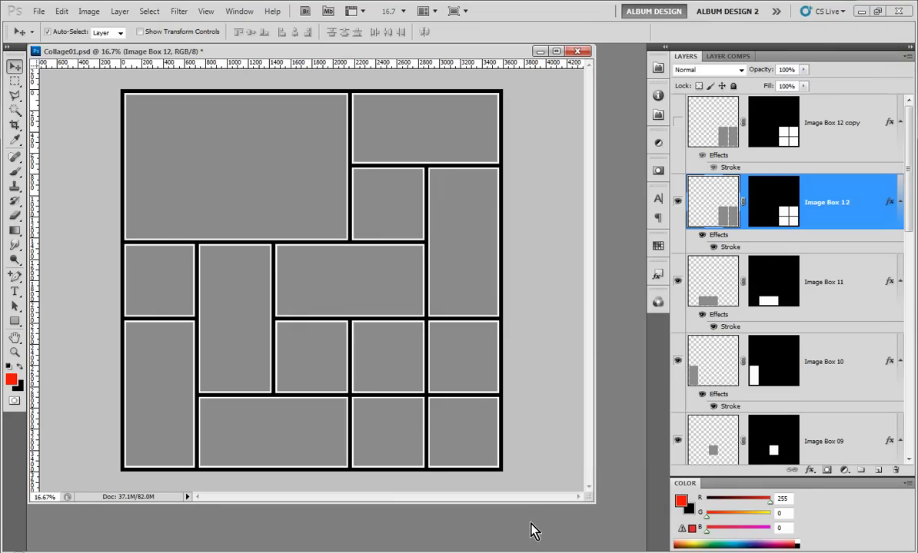
pyautogui.click(657, 68)
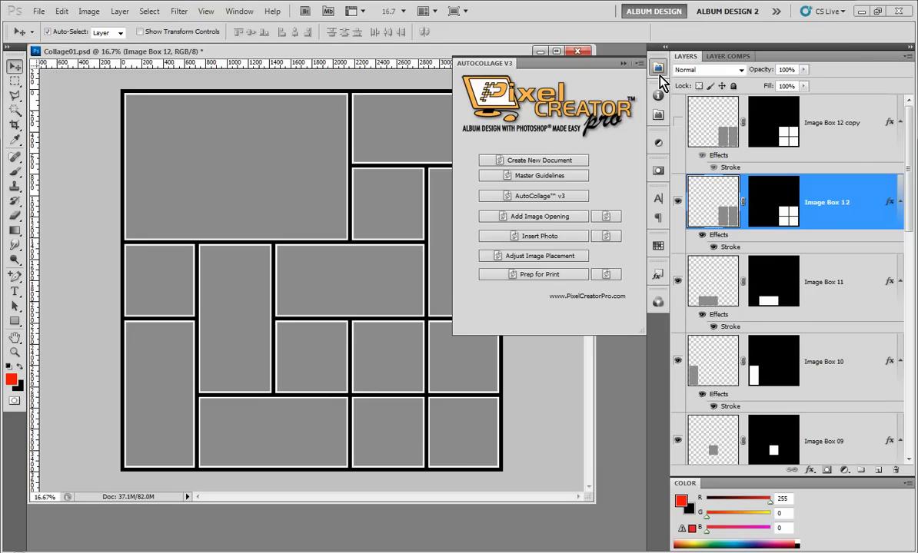
pyautogui.click(530, 243)
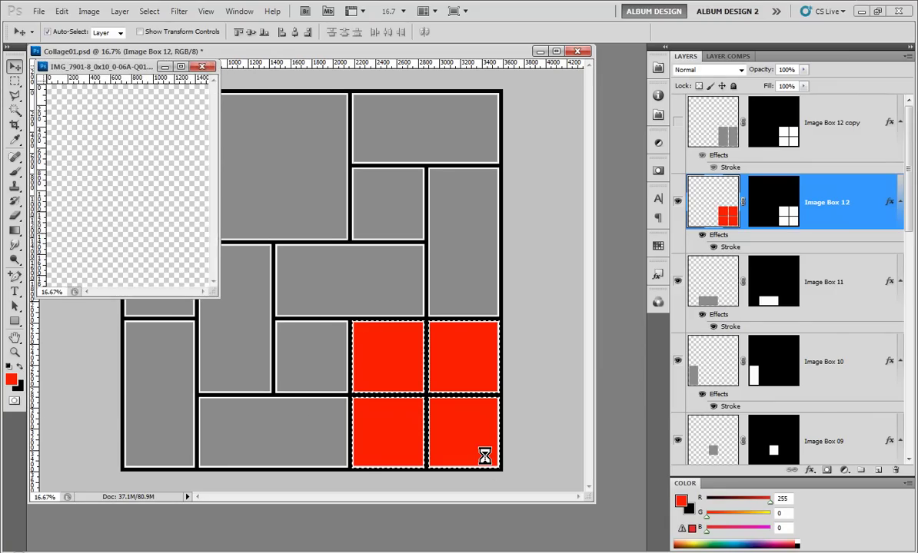
# - Reposition the guitar photo in Image Box 12 to about X 2910 px, Y 2953.5 px and hide its layer effects
pyautogui.hotkey('ctrl', 't')
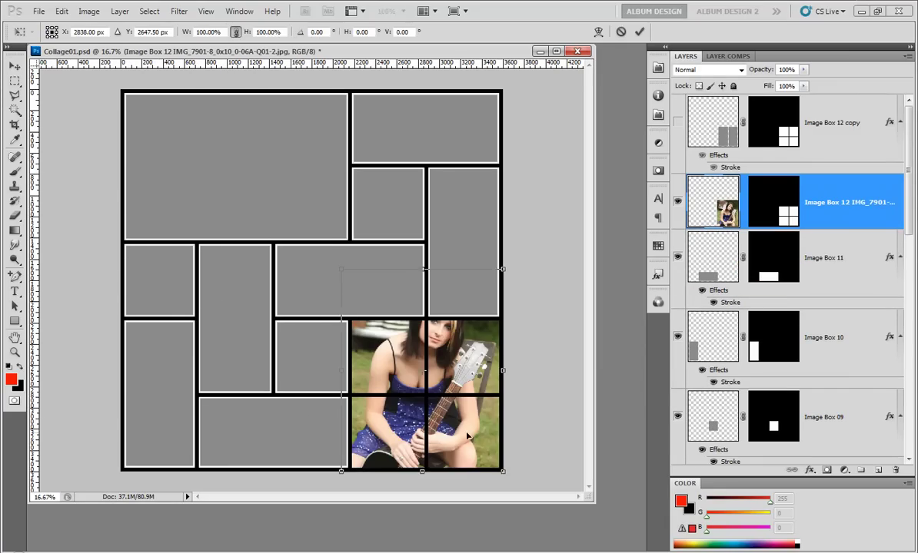
pyautogui.moveTo(467, 429); pyautogui.dragTo(474, 460)
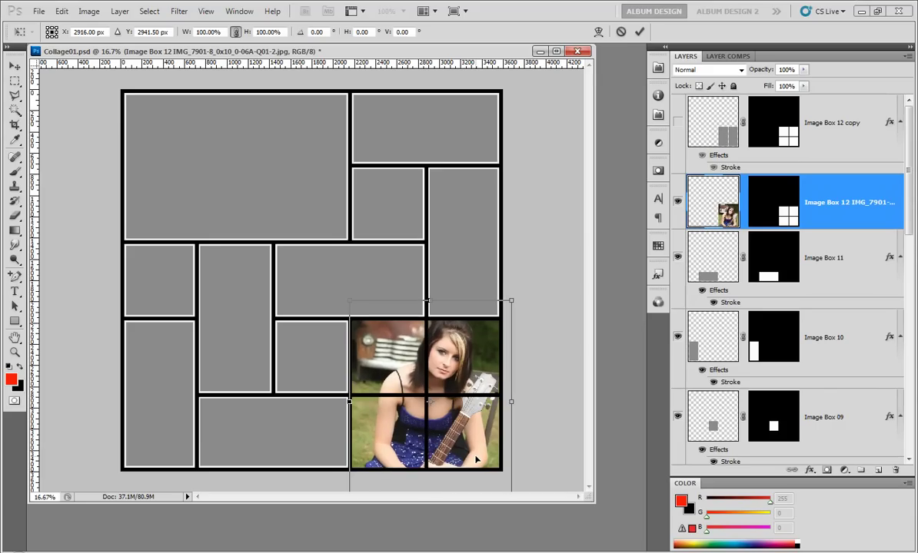
pyautogui.press('Right')
pyautogui.press('Down')
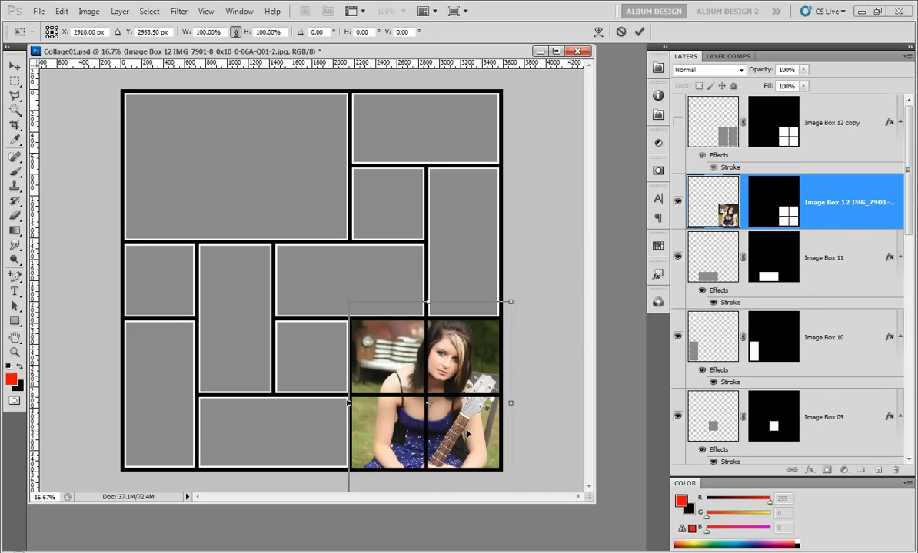
pyautogui.press('Return')
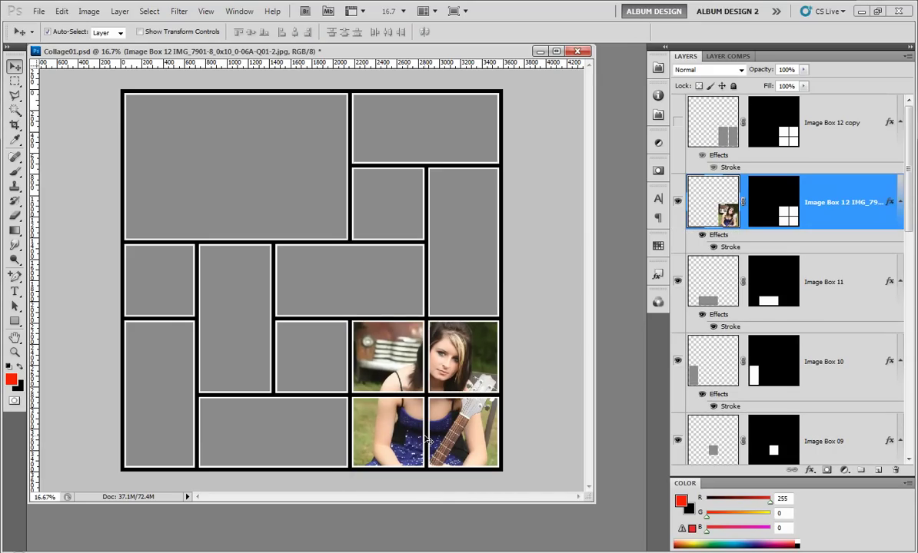
pyautogui.click(702, 236)
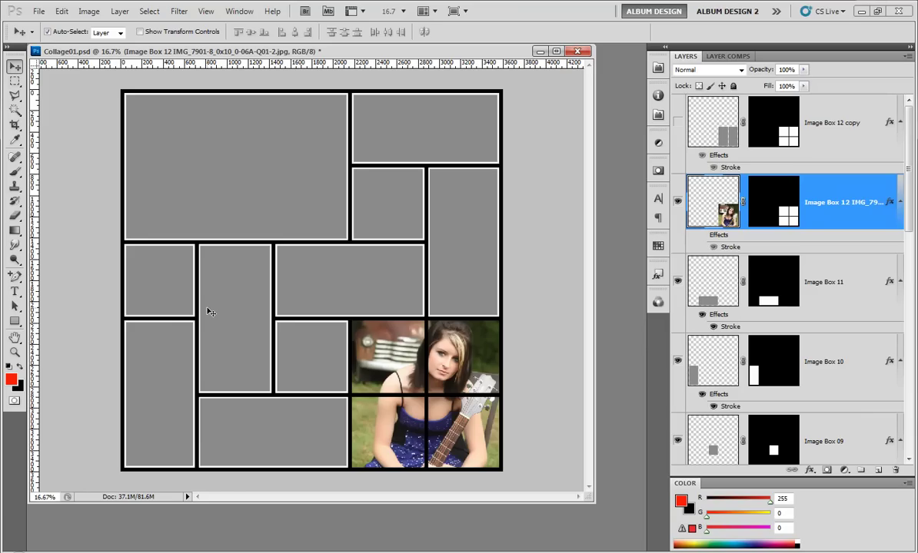
# - Select Image Boxes 05, 06, 07, 09, 10 and 11 and merge them into one layer
pyautogui.click(171, 287)
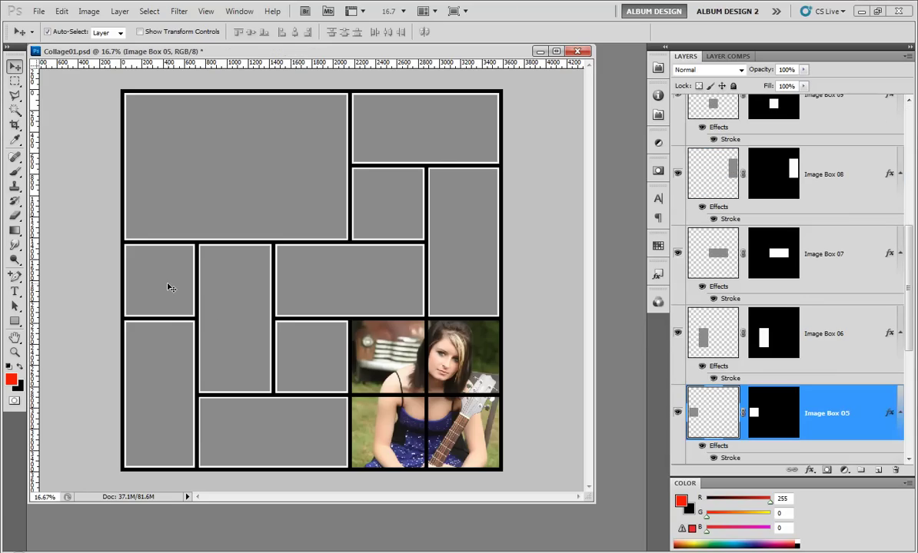
pyautogui.keyDown('shift'); pyautogui.click(161, 348); pyautogui.keyUp('shift')
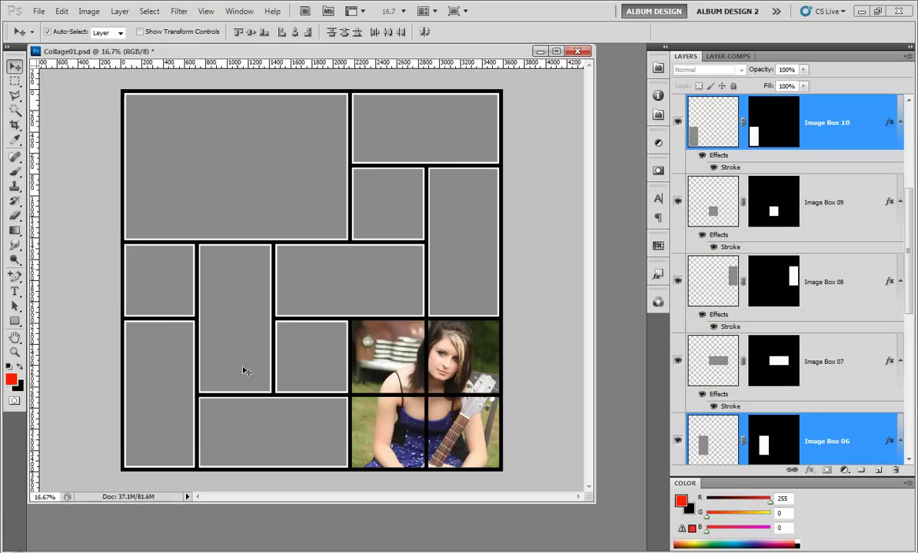
pyautogui.keyDown('shift'); pyautogui.click(271, 416); pyautogui.keyUp('shift')
pyautogui.keyDown('shift'); pyautogui.click(303, 371); pyautogui.keyUp('shift')
pyautogui.keyDown('shift'); pyautogui.click(326, 306); pyautogui.keyUp('shift')
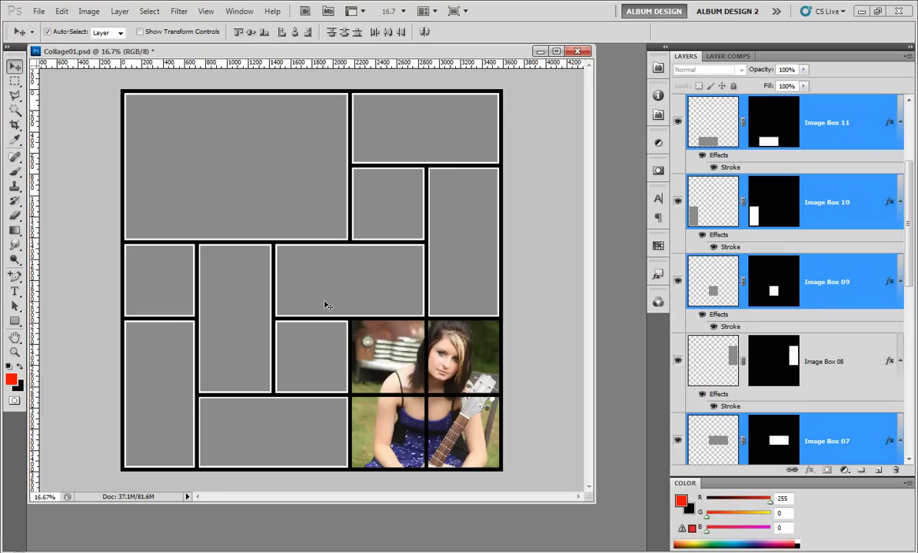
pyautogui.moveTo(326, 306); pyautogui.dragTo(304, 329)
pyautogui.hotkey('ctrl', 'z')
pyautogui.rightClick(825, 292)
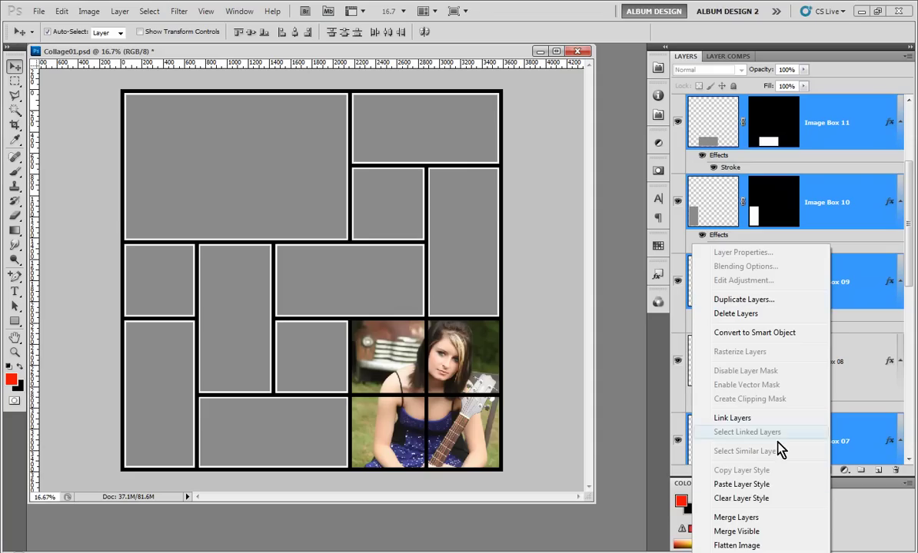
pyautogui.click(767, 518)
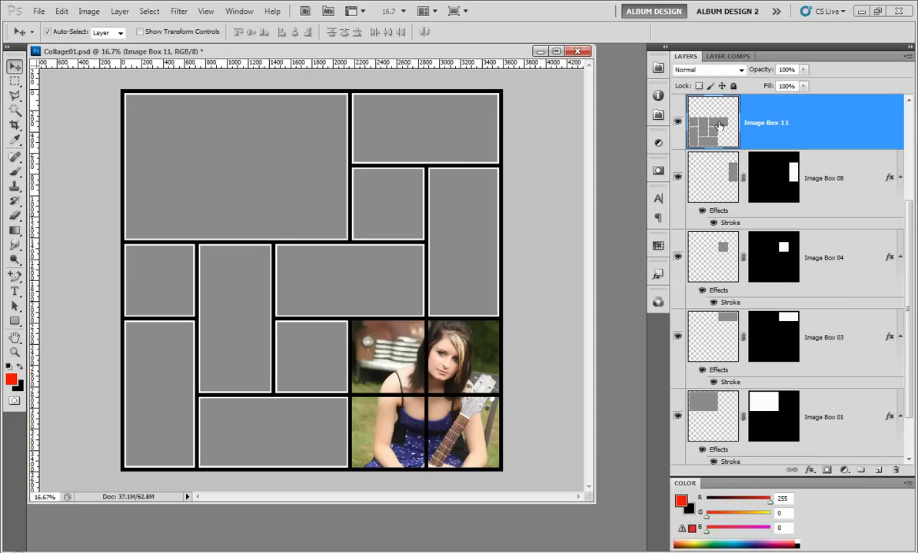
# - Choose IMG_7916-8_0x10_0-14A-Q01-7.jpg in Bridge and insert it into the merged Image Box 11 with Insert Photo
pyautogui.hotkey('alt', 'Tab')
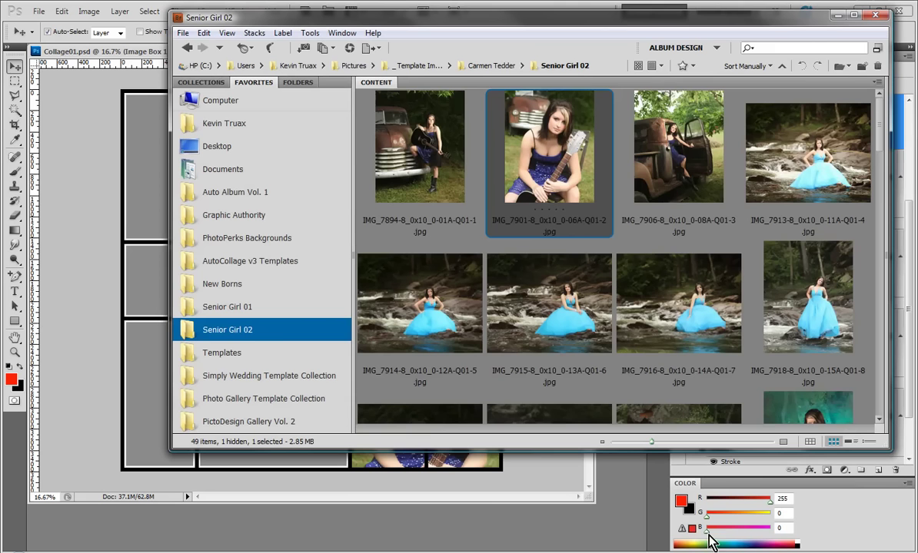
pyautogui.click(722, 290)
pyautogui.click(581, 528)
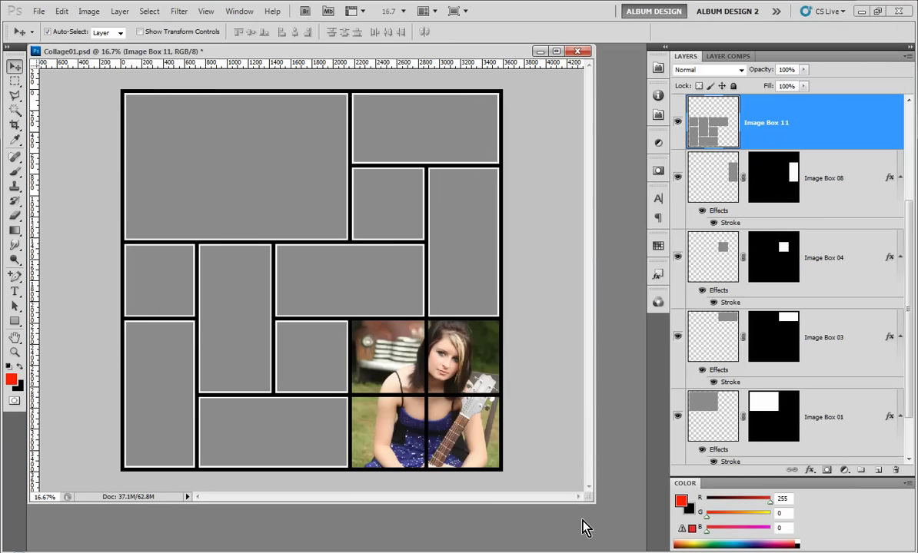
pyautogui.click(657, 68)
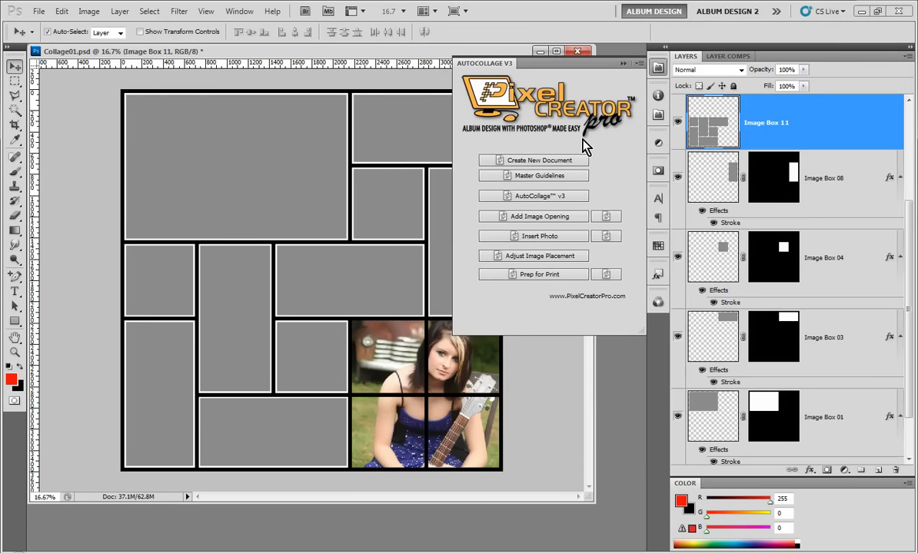
pyautogui.click(557, 238)
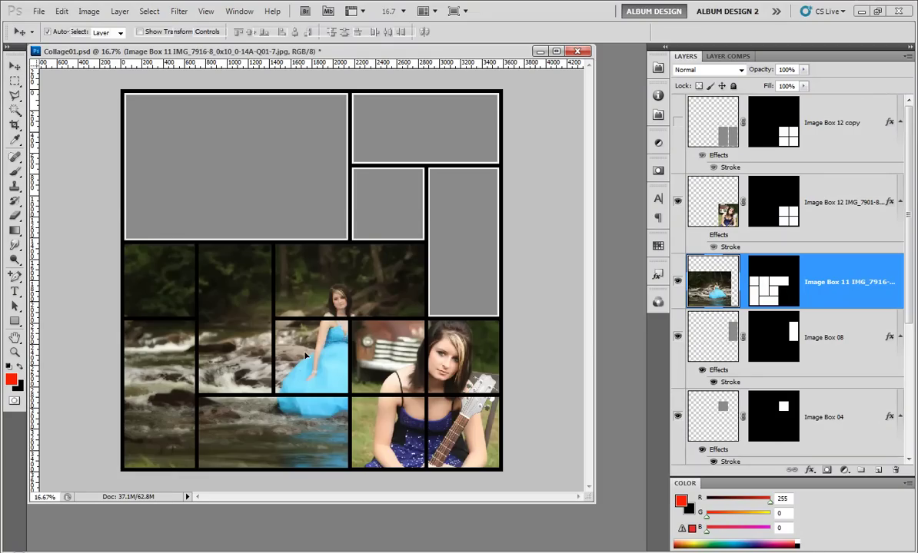
# - Flip the blue-dress photo in Image Box 11 horizontally and commit the transform
pyautogui.rightClick(305, 354)
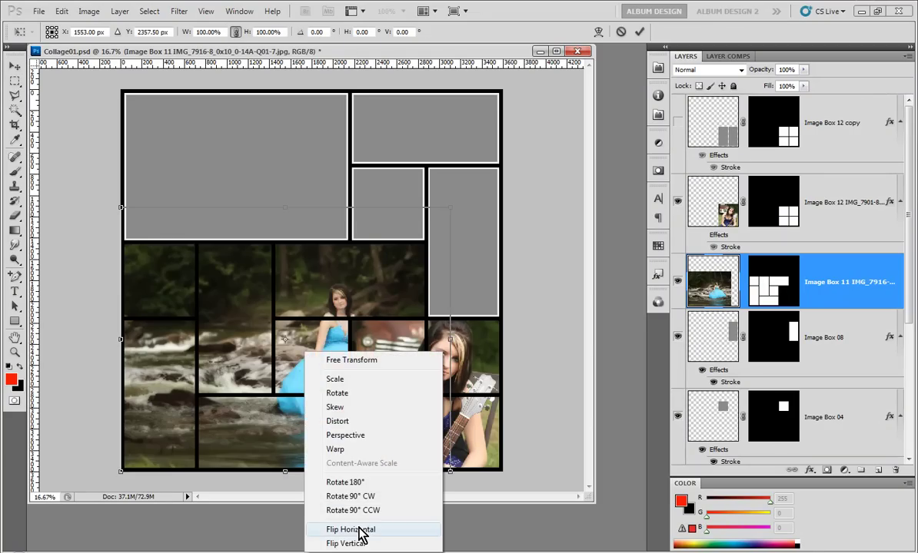
pyautogui.click(415, 528)
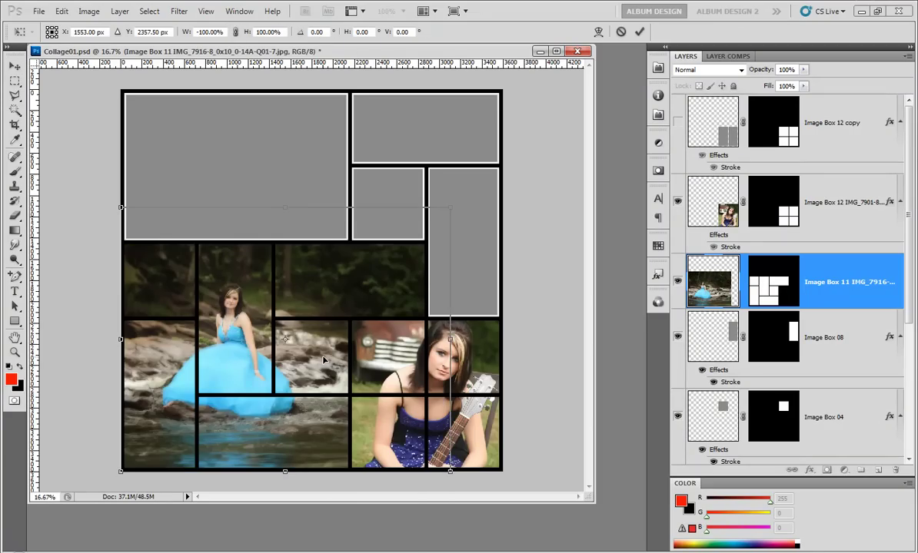
pyautogui.press('Return')
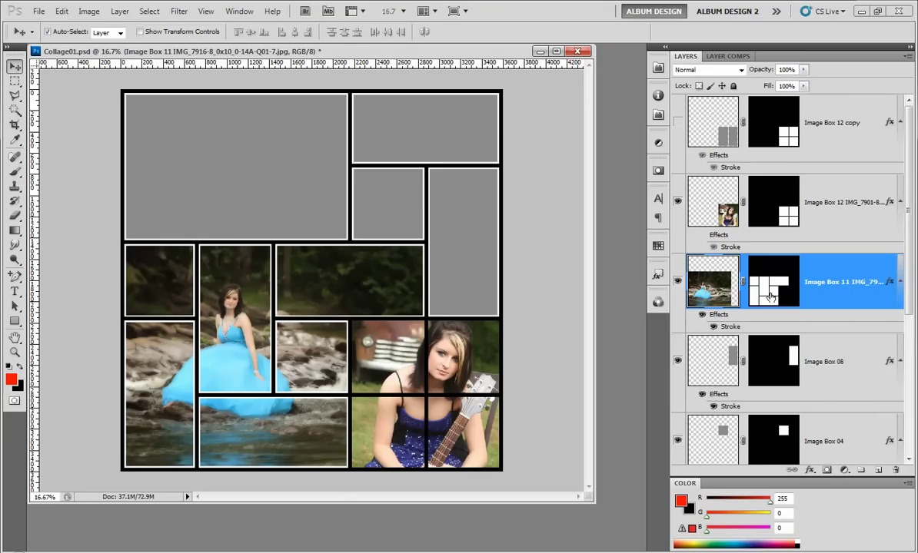
# - Delete the Image Box 12 photo layer, show the Image Box 12 copy layer, and select the copy's layer mask
pyautogui.moveTo(848, 207); pyautogui.dragTo(897, 470)
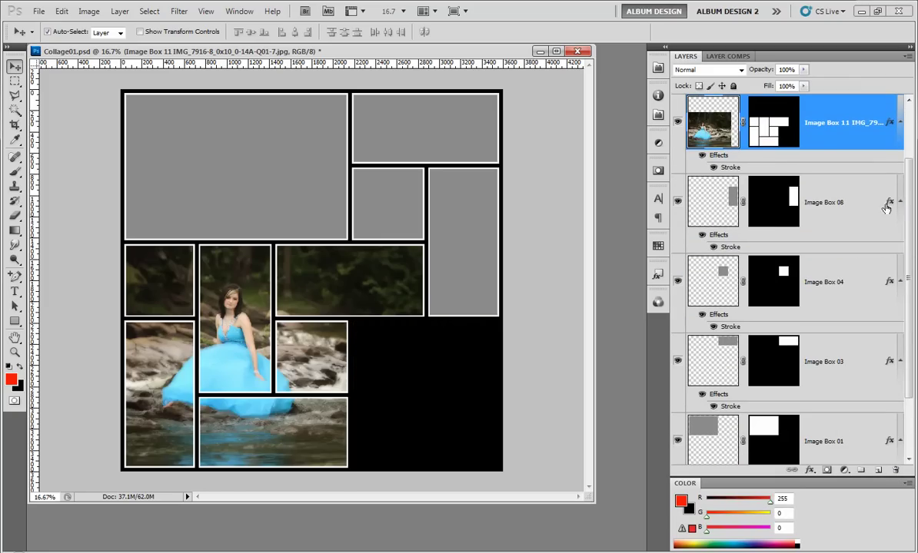
pyautogui.scroll(3, 844, 133)
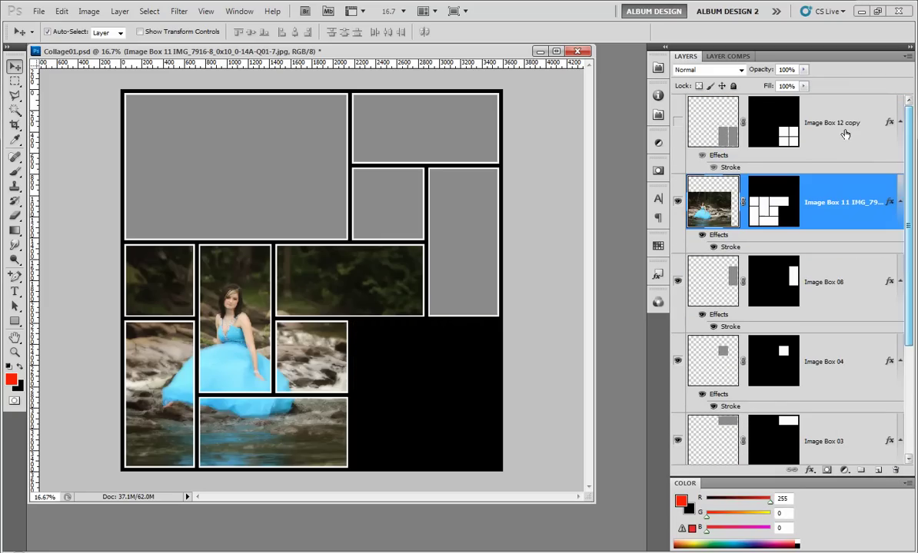
pyautogui.click(677, 121)
pyautogui.click(766, 126)
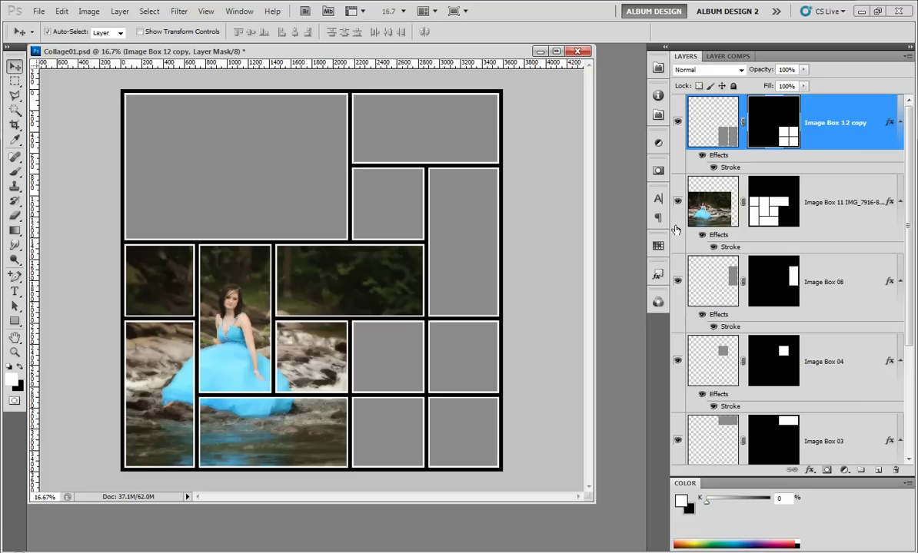
# - Display the layer mask and erase all but the upper-left opening from the Image Box 12 copy 4 mask
pyautogui.keyDown('alt'); pyautogui.click(757, 135); pyautogui.keyUp('alt')
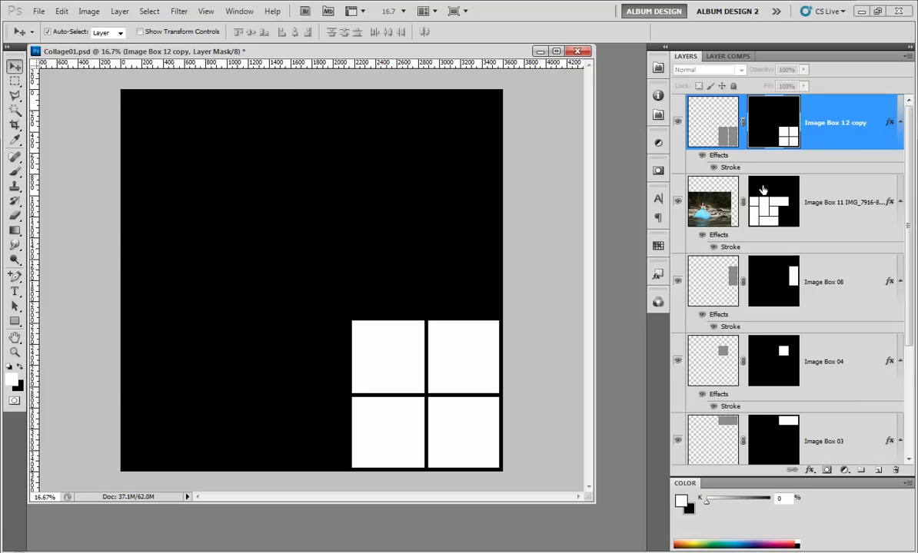
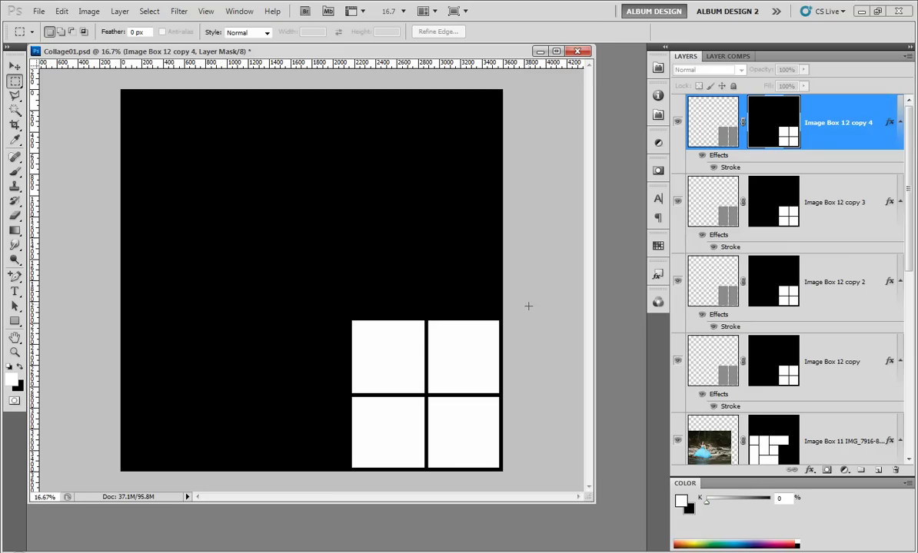
pyautogui.moveTo(430, 488); pyautogui.dragTo(428, 490)
pyautogui.press('Delete')
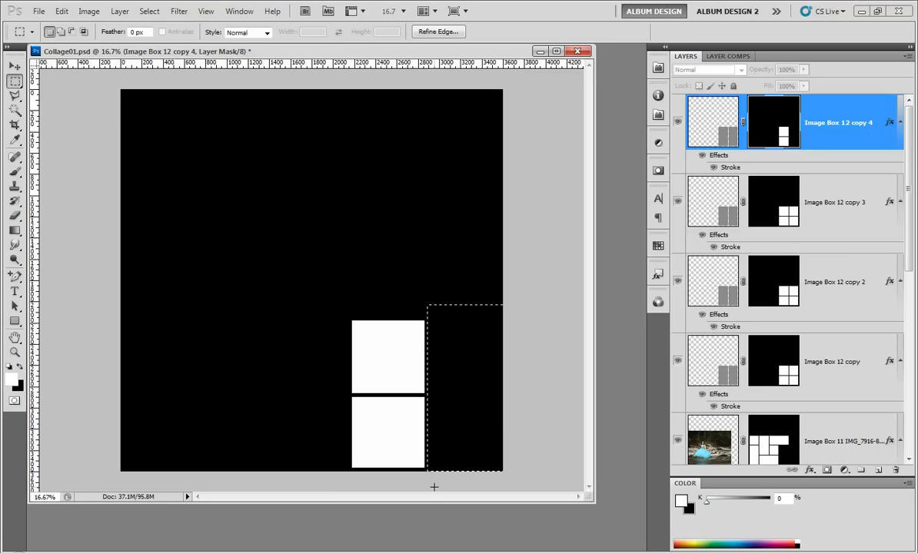
pyautogui.moveTo(335, 474); pyautogui.dragTo(416, 460)
pyautogui.moveTo(467, 398); pyautogui.dragTo(467, 396)
pyautogui.press('Delete')
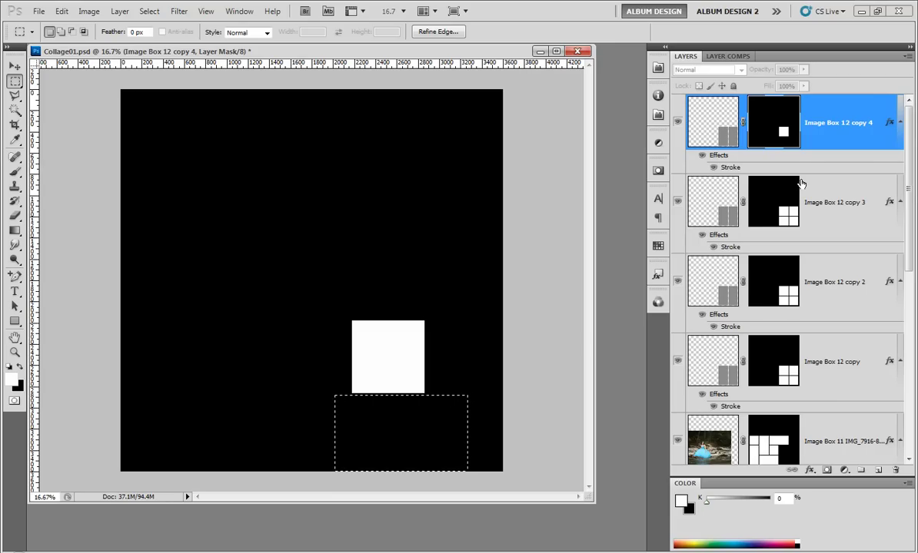
# - Erase all but the upper-right opening from the Image Box 12 copy 3 layer mask
pyautogui.click(776, 206)
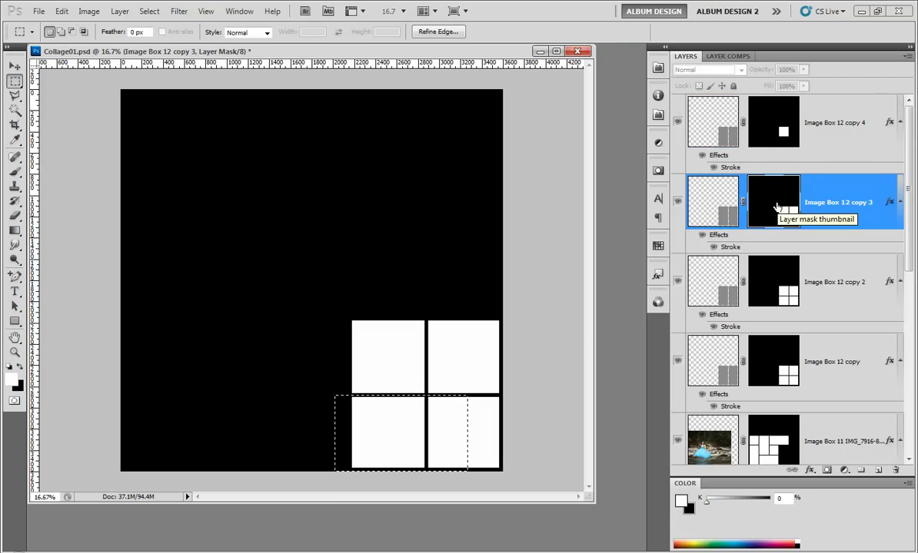
pyautogui.hotkey('ctrl', 'd')
pyautogui.moveTo(331, 299); pyautogui.dragTo(428, 470)
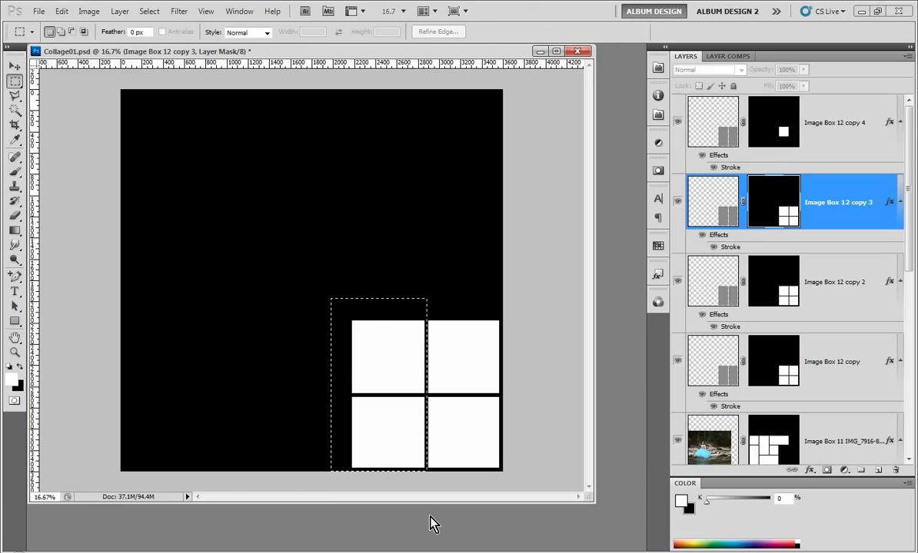
pyautogui.press('Delete')
pyautogui.moveTo(515, 399); pyautogui.dragTo(467, 450)
pyautogui.moveTo(401, 501); pyautogui.dragTo(392, 509)
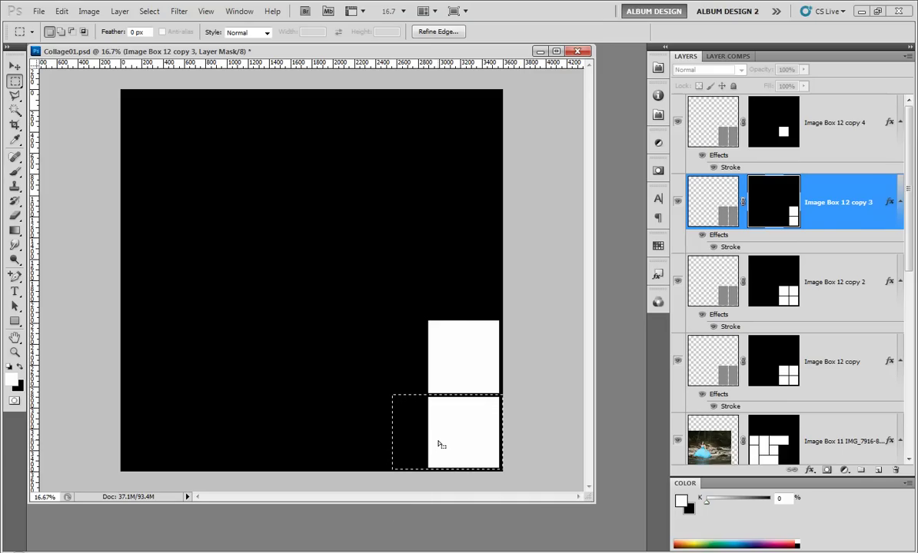
# - Erase all but the lower-left opening from the Image Box 12 copy 2 layer mask
pyautogui.click(774, 274)
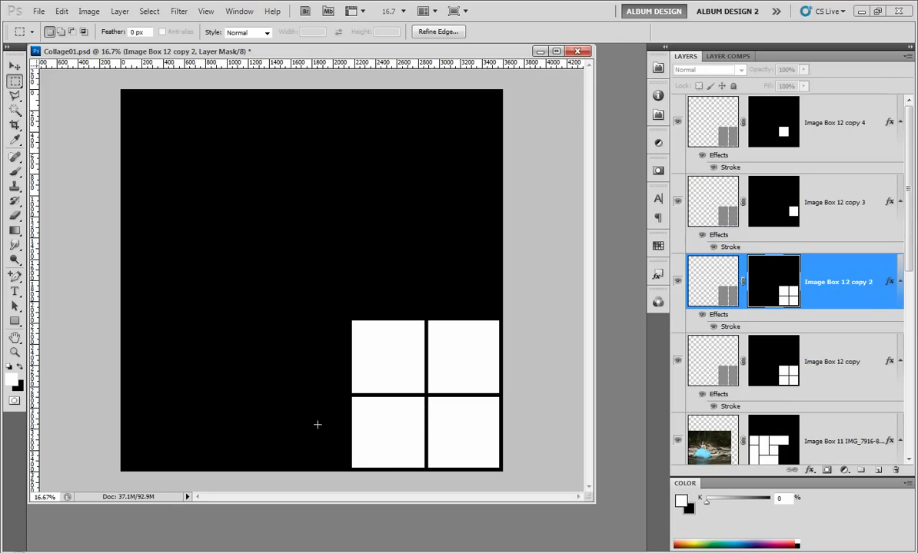
pyautogui.hotkey('ctrl', 'd')
pyautogui.click(304, 478)
pyautogui.moveTo(472, 442); pyautogui.dragTo(518, 404)
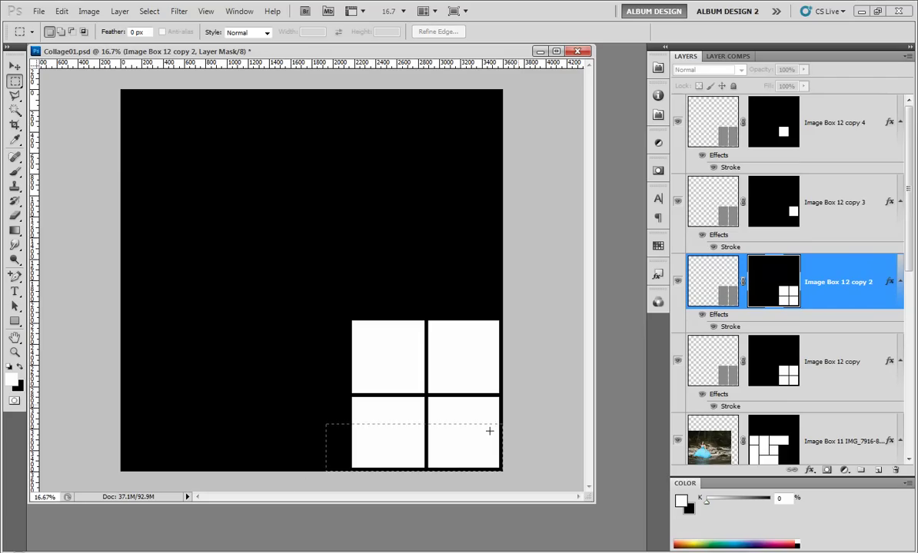
pyautogui.moveTo(373, 448)
pyautogui.mouseDown()
pyautogui.moveTo(361, 444)
pyautogui.moveTo(367, 450)
pyautogui.mouseUp()
pyautogui.moveTo(415, 551); pyautogui.dragTo(426, 552)
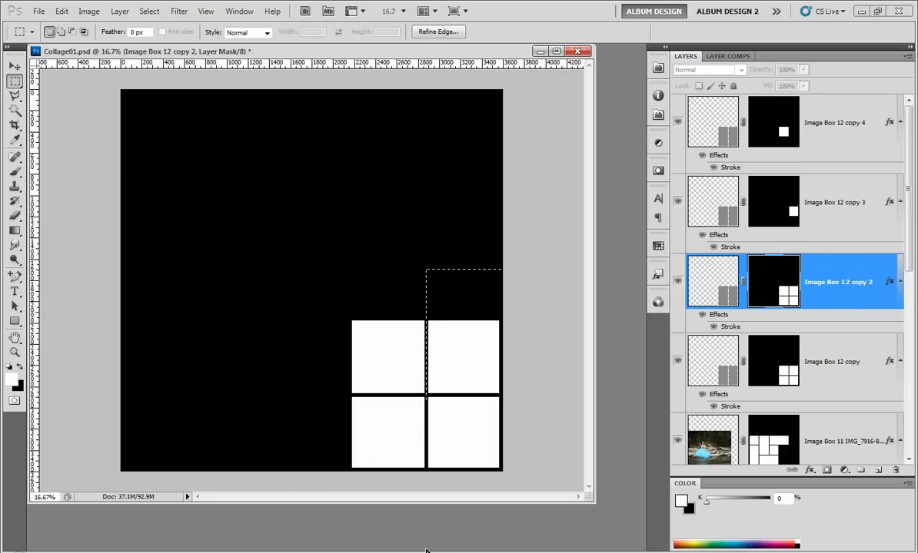
pyautogui.press('Delete')
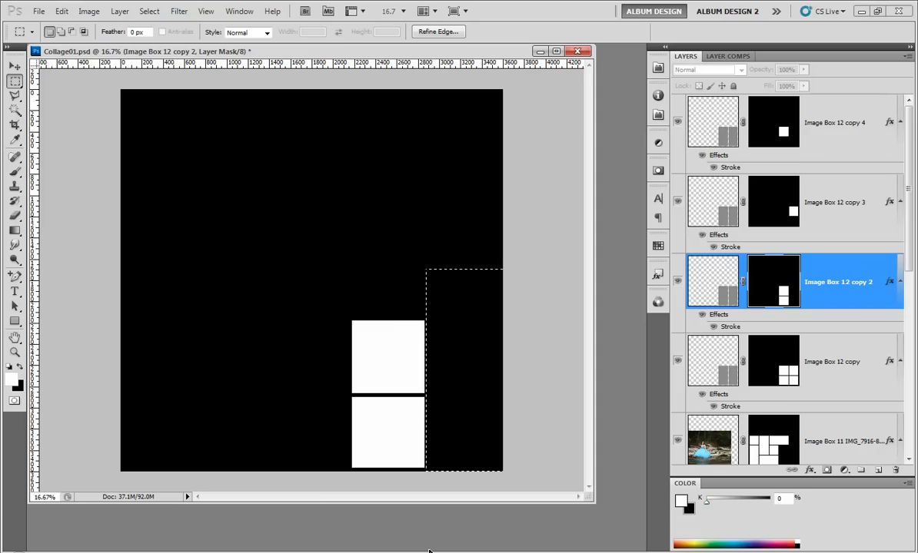
pyautogui.hotkey('ctrl', 'd')
pyautogui.moveTo(477, 389); pyautogui.dragTo(477, 397)
pyautogui.press('Delete')
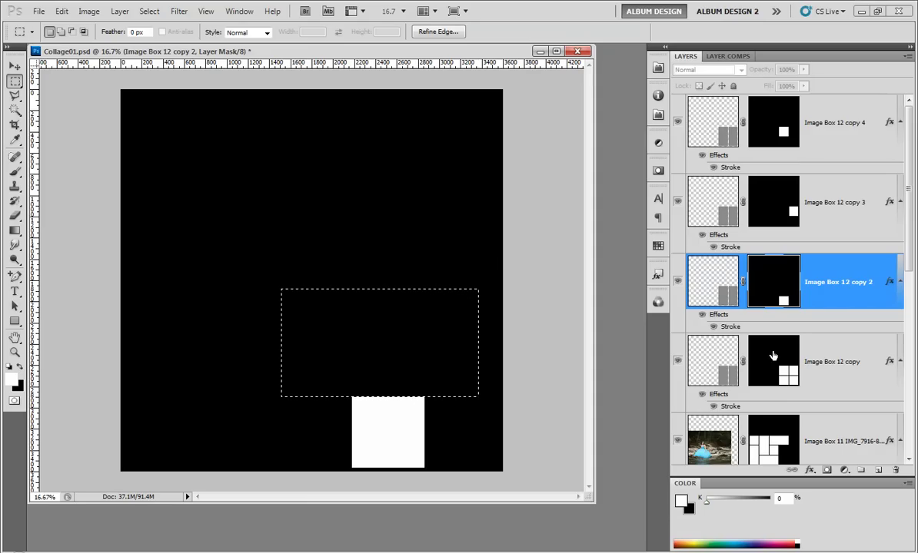
# - Erase all but the lower-right opening from the Image Box 12 copy layer mask and clear the selection
pyautogui.click(720, 338)
pyautogui.moveTo(315, 263); pyautogui.dragTo(559, 395)
pyautogui.moveTo(332, 470); pyautogui.dragTo(428, 355)
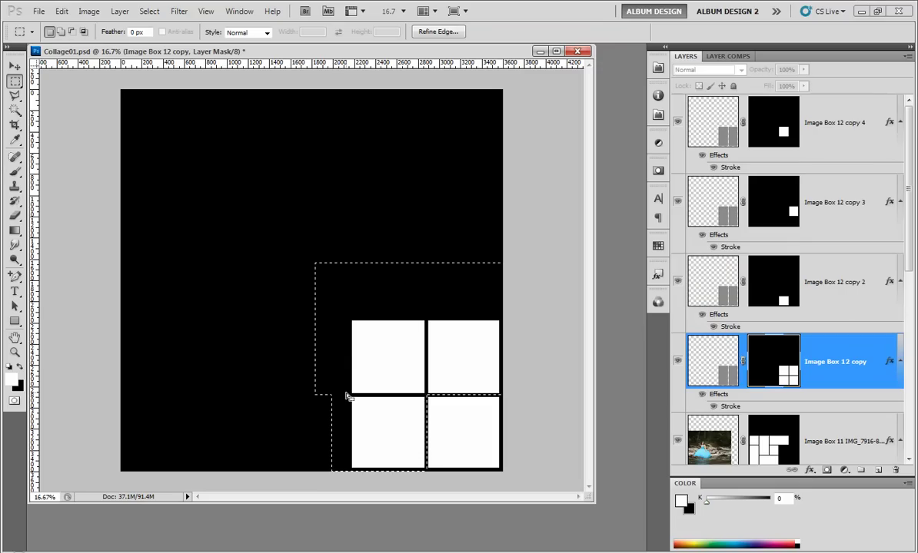
pyautogui.press('Delete')
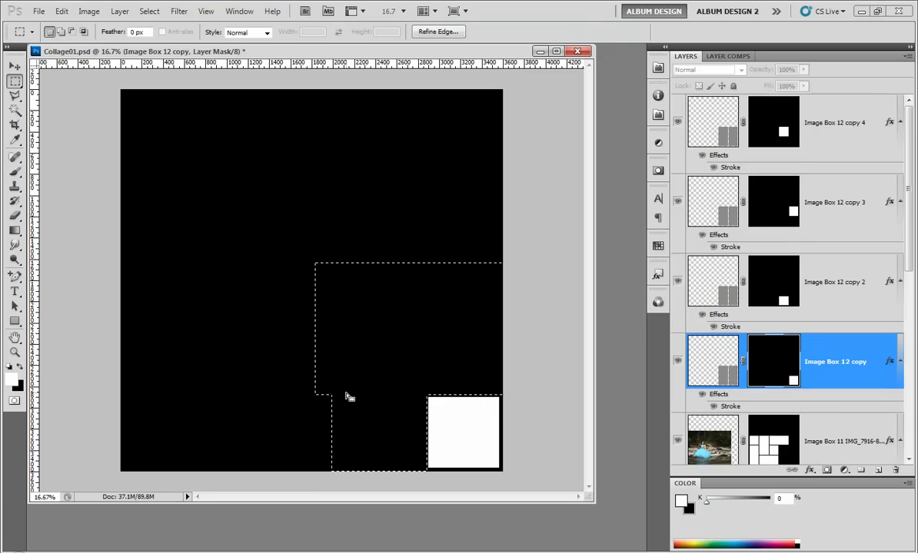
pyautogui.hotkey('ctrl', 'd')
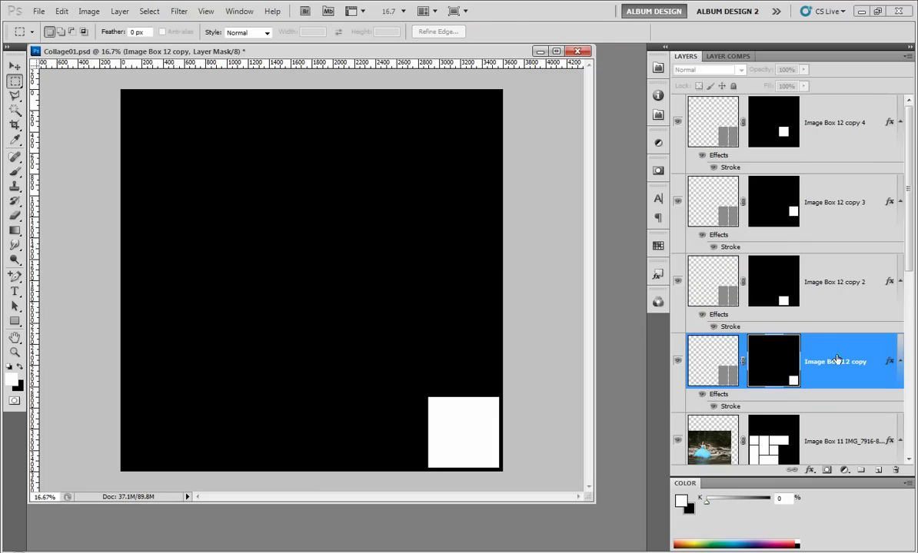
# - Return to the collage view and check the four split openings by hiding each Image Box 12 copy layer and showing it again
pyautogui.click(708, 139)
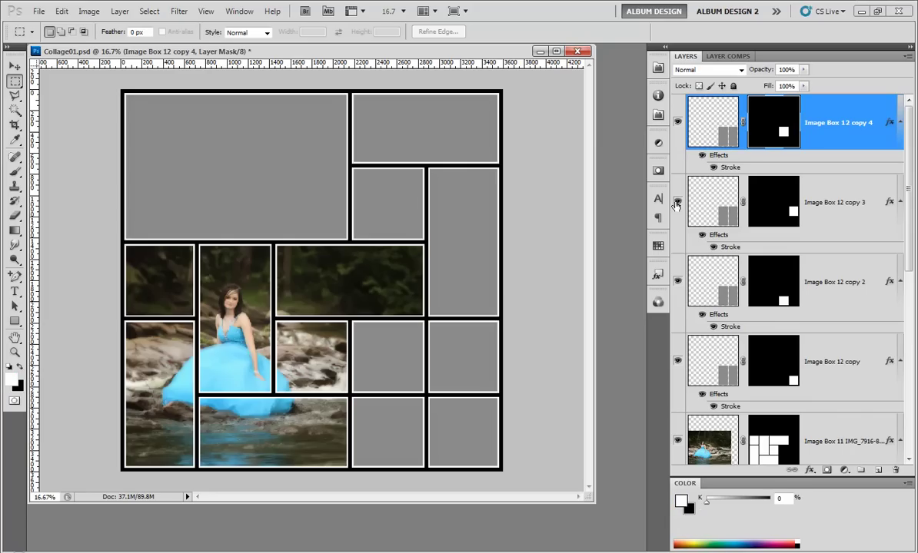
pyautogui.click(677, 202)
pyautogui.click(677, 201)
pyautogui.click(677, 123)
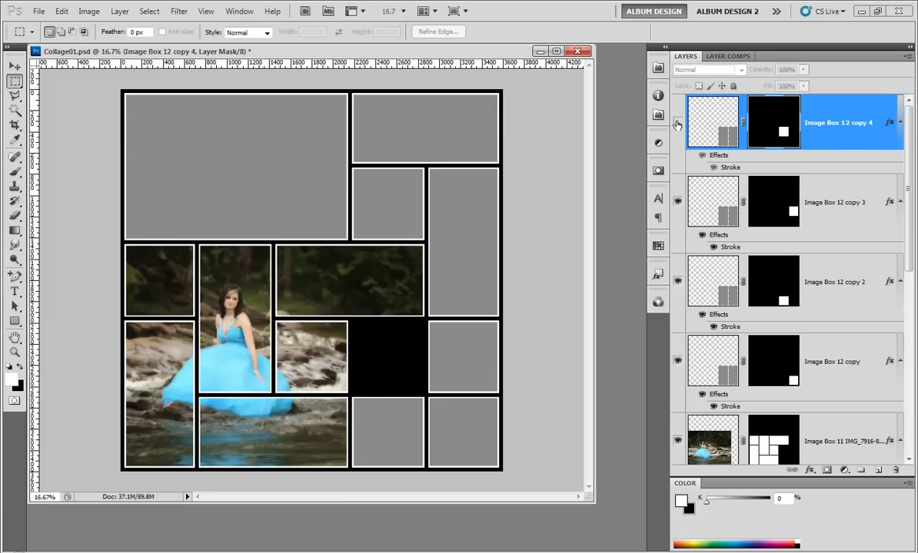
pyautogui.click(676, 202)
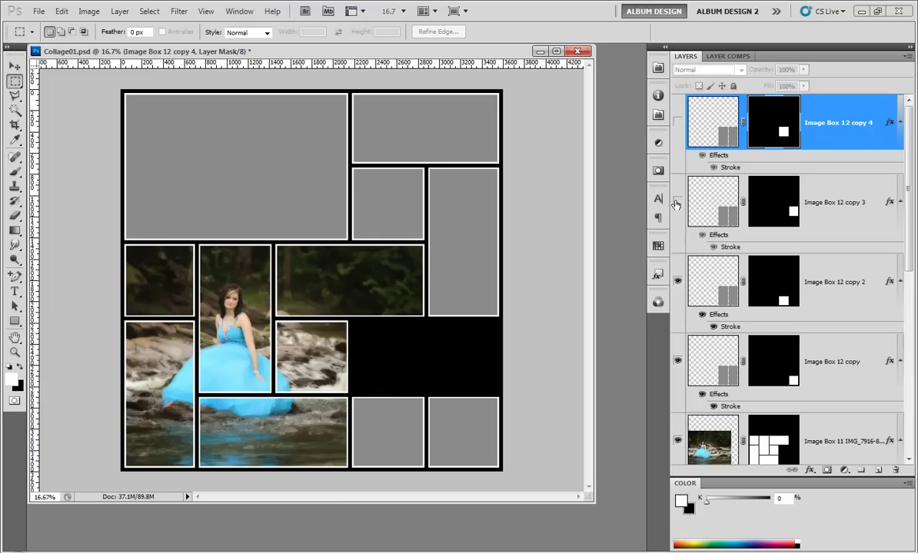
pyautogui.click(676, 282)
pyautogui.click(677, 363)
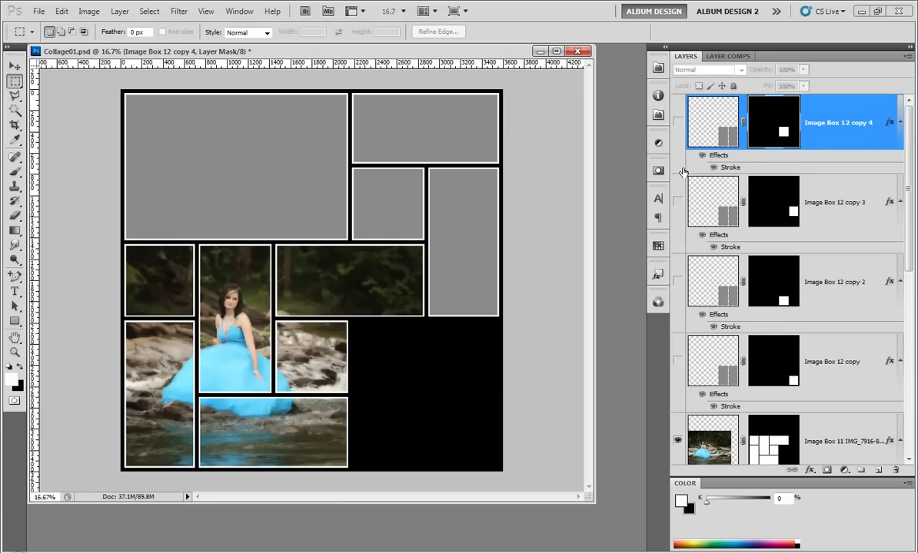
pyautogui.moveTo(677, 123); pyautogui.dragTo(672, 206)
pyautogui.moveTo(677, 282); pyautogui.dragTo(677, 362)
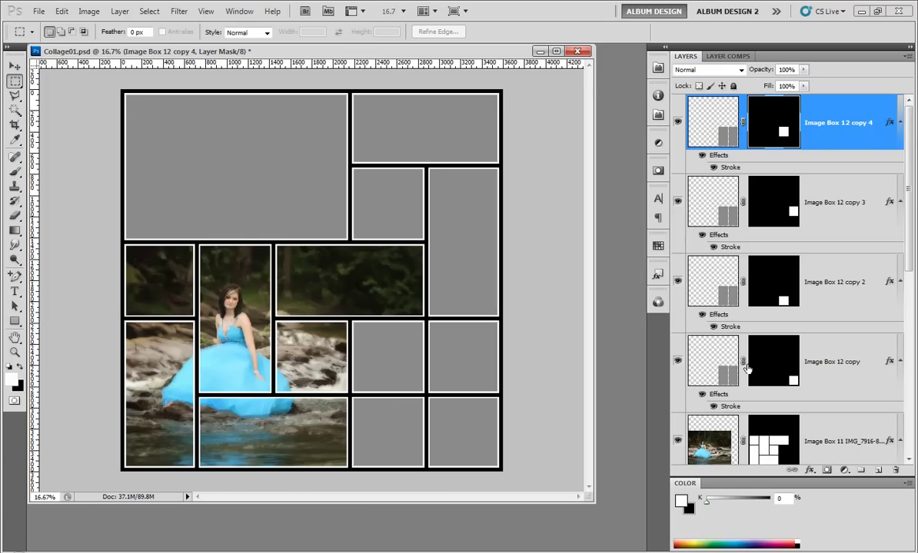
# - Delete every box and photo layer except the four split openings, and move the upper two openings toward the page centre
pyautogui.click(14, 67)
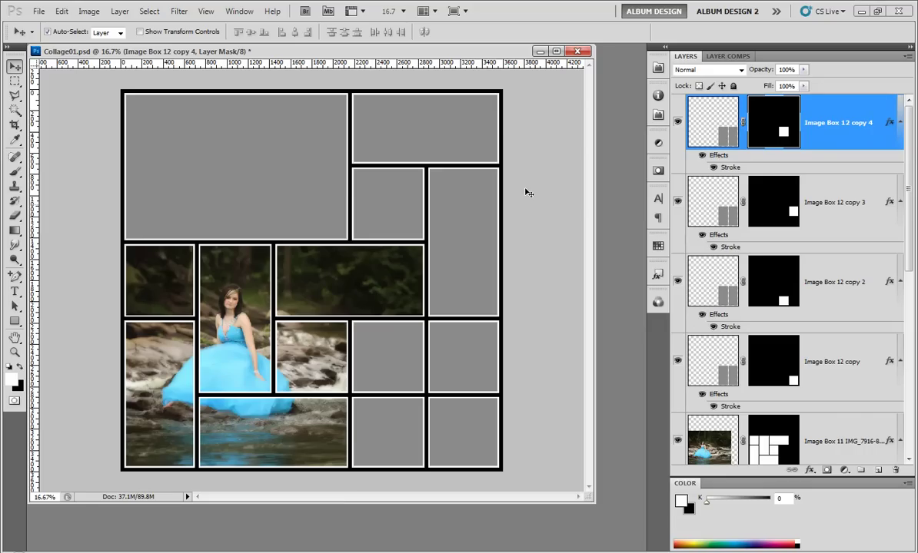
pyautogui.moveTo(563, 118); pyautogui.dragTo(239, 248)
pyautogui.press('Delete')
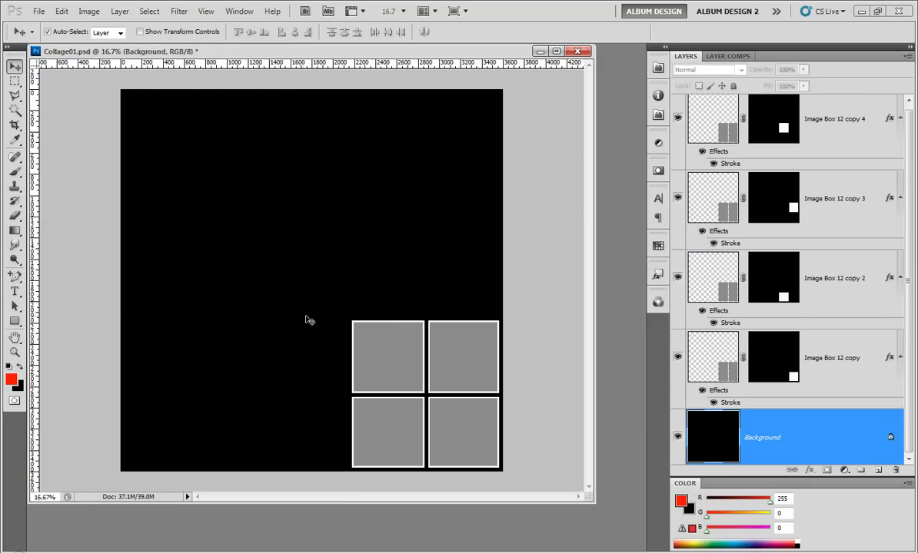
pyautogui.moveTo(358, 322); pyautogui.dragTo(290, 271)
pyautogui.moveTo(467, 351); pyautogui.dragTo(411, 291)
pyautogui.moveTo(310, 359); pyautogui.dragTo(471, 446)
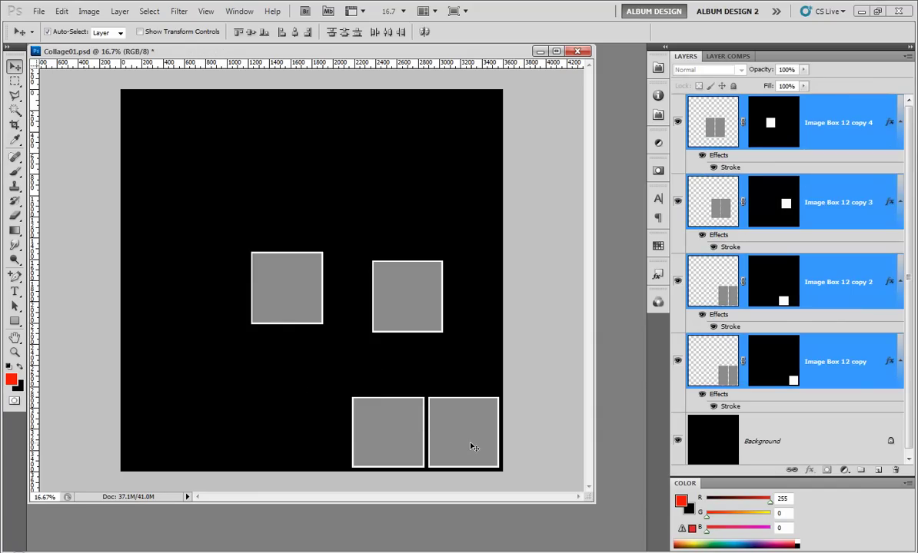
pyautogui.press('Delete')
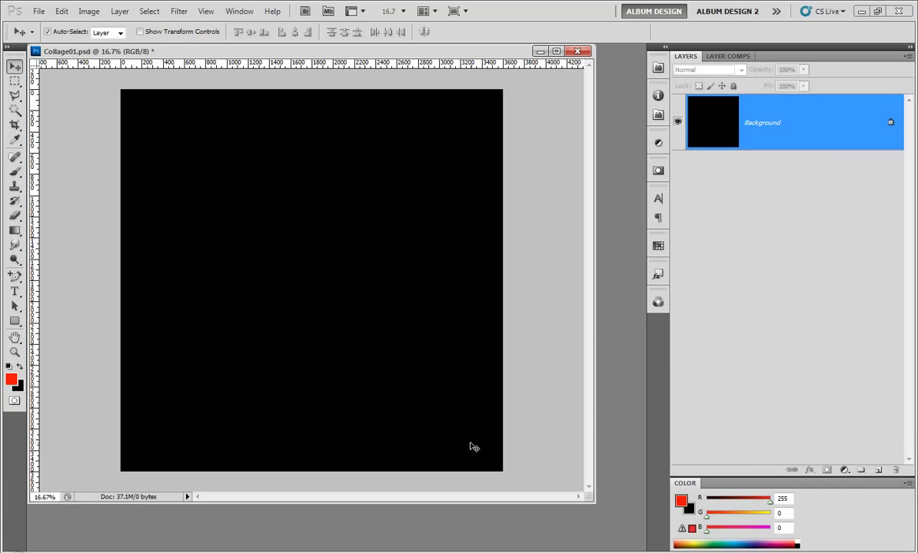
pyautogui.hotkey('ctrl', 'z')
pyautogui.click(541, 336)
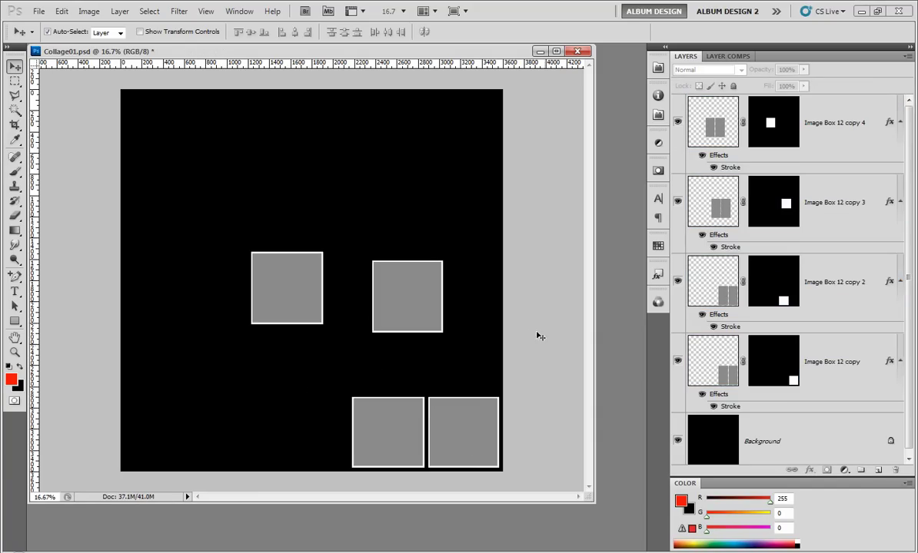
# - Delete the two openings at the page's lower right and move the remaining two up and left
pyautogui.click(476, 396)
pyautogui.press('Delete')
pyautogui.click(383, 440)
pyautogui.press('Delete')
pyautogui.moveTo(302, 301); pyautogui.dragTo(260, 264)
pyautogui.moveTo(412, 305); pyautogui.dragTo(379, 260)
pyautogui.moveTo(244, 258); pyautogui.dragTo(248, 262)
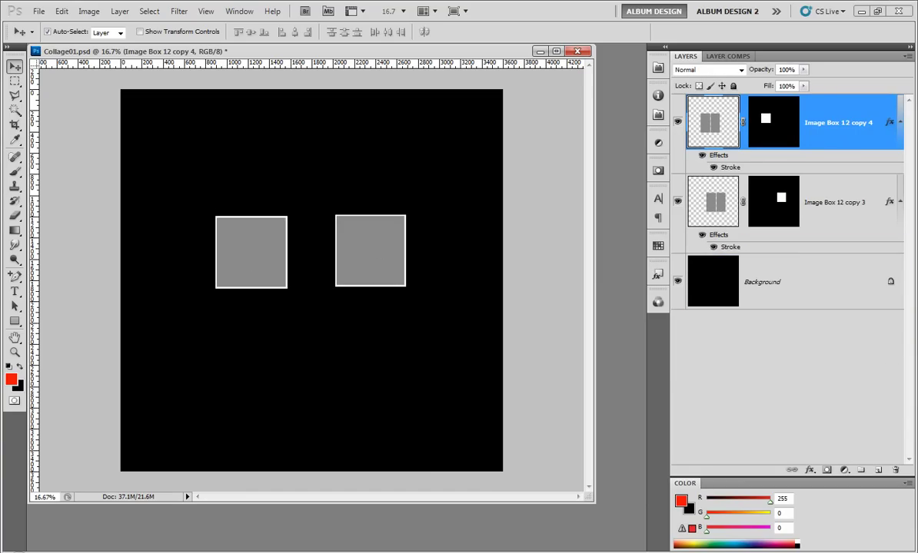
# - Choose IMG_7901-8_0x10_0-06A-Q01-2.jpg in Bridge and return to the collage in Photoshop
pyautogui.hotkey('alt', 'Tab')
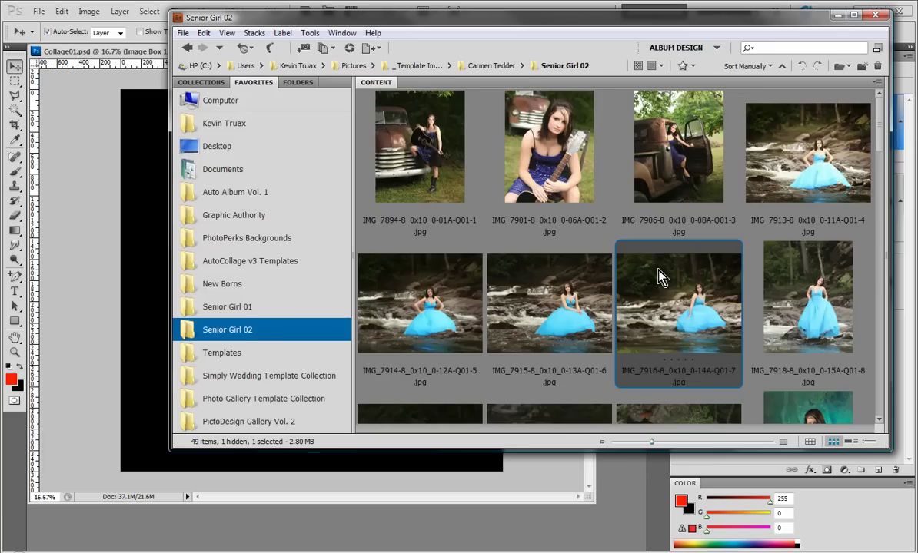
pyautogui.press('Up')
pyautogui.press('Left')
pyautogui.click(637, 459)
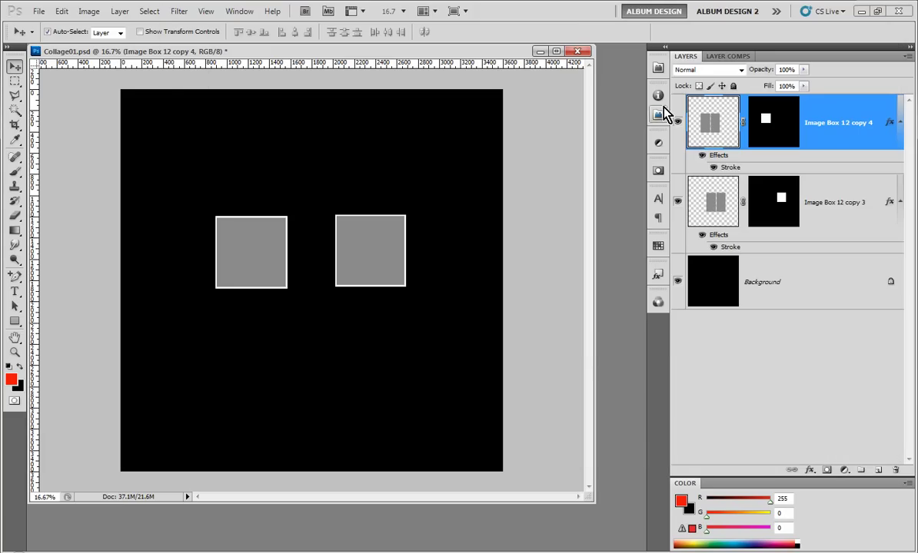
# - Insert the photo into Image Box 12 copy 4 with Insert Photo and shift it upward to about Y 1439 px
pyautogui.click(658, 67)
pyautogui.click(556, 238)
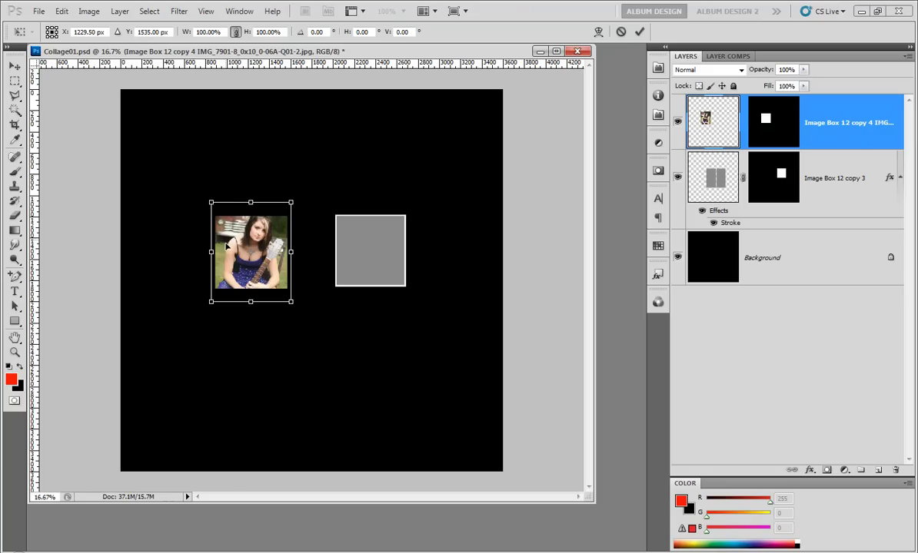
pyautogui.moveTo(227, 280)
pyautogui.mouseDown()
pyautogui.moveTo(226, 270)
pyautogui.moveTo(227, 289)
pyautogui.moveTo(226, 261)
pyautogui.moveTo(228, 270)
pyautogui.mouseUp()
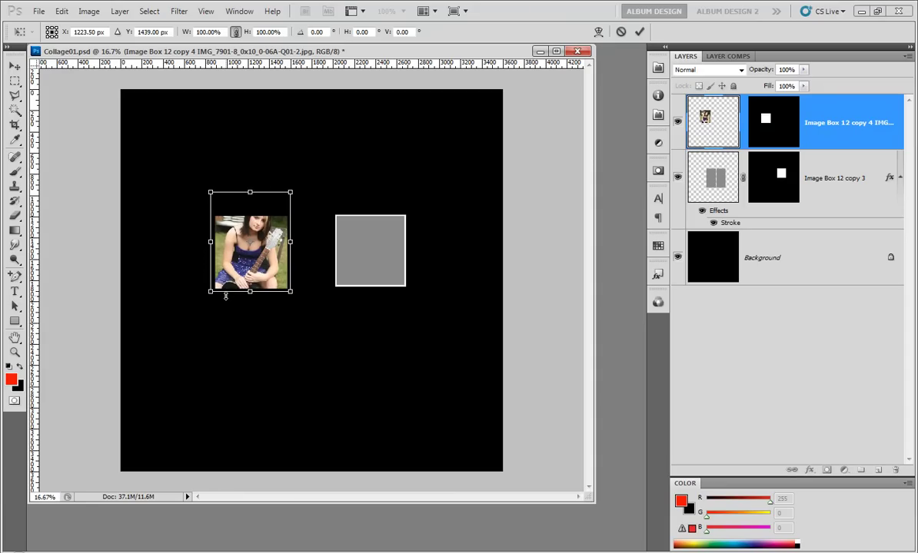
pyautogui.press('Return')
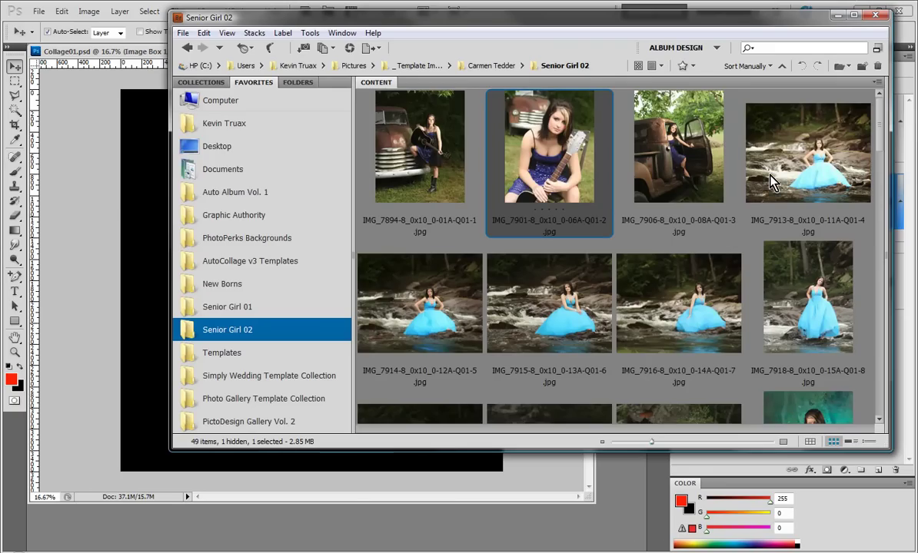
# - Choose IMG_7913-8_0x10_0-11A-Q01-4.jpg in Bridge and insert it into Image Box 12 copy 3, keeping its default placement
pyautogui.click(796, 188)
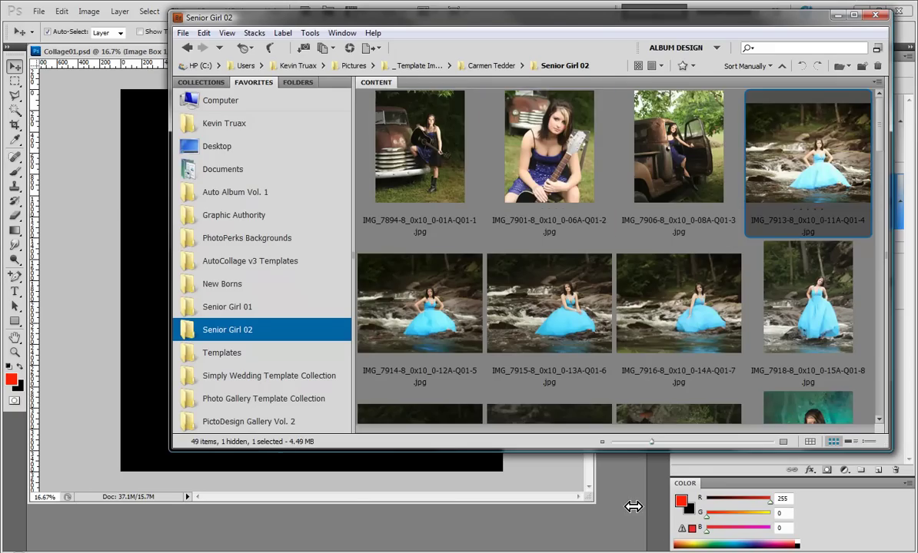
pyautogui.click(591, 473)
pyautogui.click(657, 69)
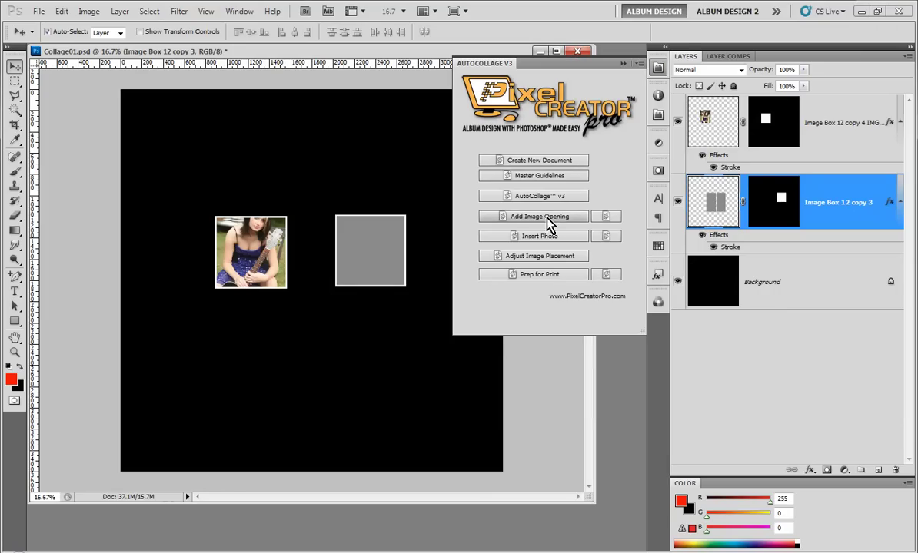
pyautogui.click(541, 236)
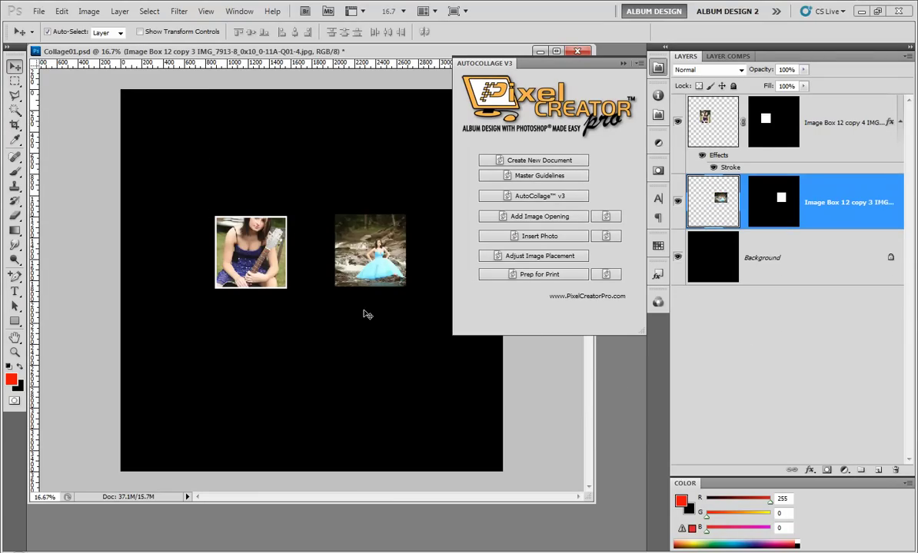
pyautogui.hotkey('ctrl', 't')
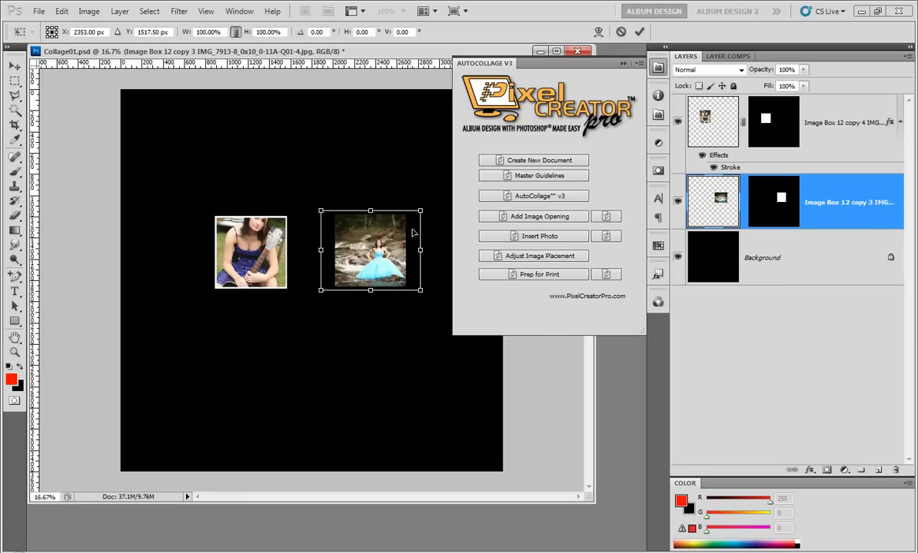
pyautogui.press('Return')
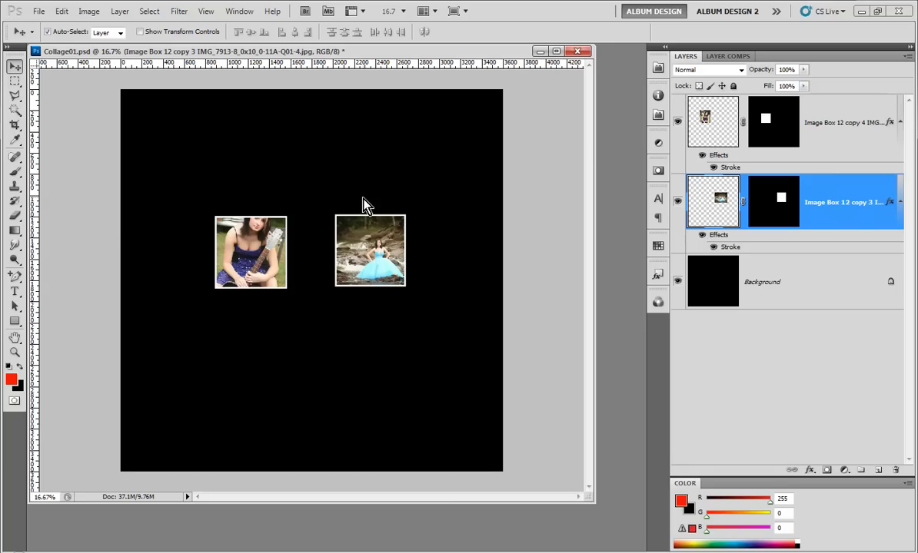
# - Place a horizontal guide at the guitar photo's hidden top edge and check it by temporarily loading the photo's outline as a selection
pyautogui.click(259, 247)
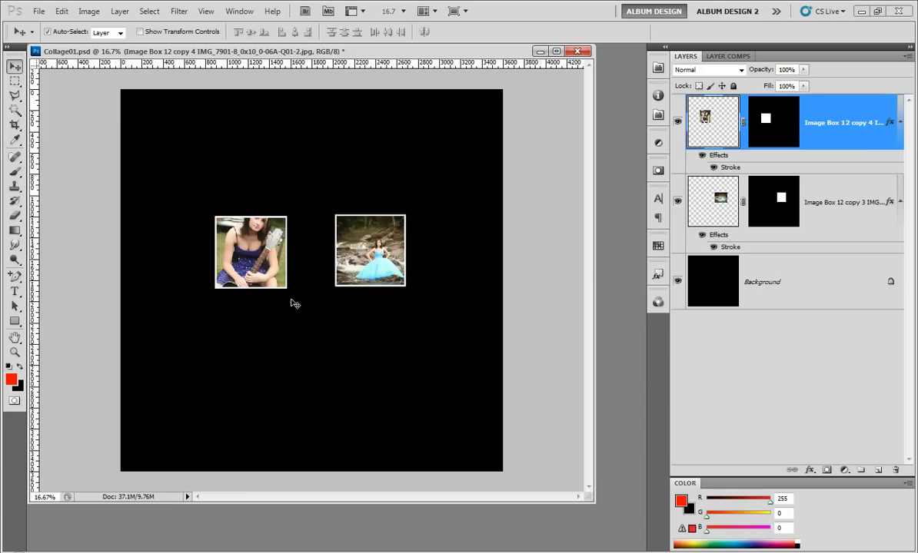
pyautogui.moveTo(256, 63)
pyautogui.mouseDown()
pyautogui.moveTo(259, 209)
pyautogui.moveTo(254, 65)
pyautogui.mouseUp()
pyautogui.moveTo(254, 132); pyautogui.dragTo(247, 189)
pyautogui.moveTo(251, 175)
pyautogui.mouseDown()
pyautogui.moveTo(248, 166)
pyautogui.moveTo(246, 203)
pyautogui.moveTo(248, 178)
pyautogui.moveTo(242, 191)
pyautogui.mouseUp()
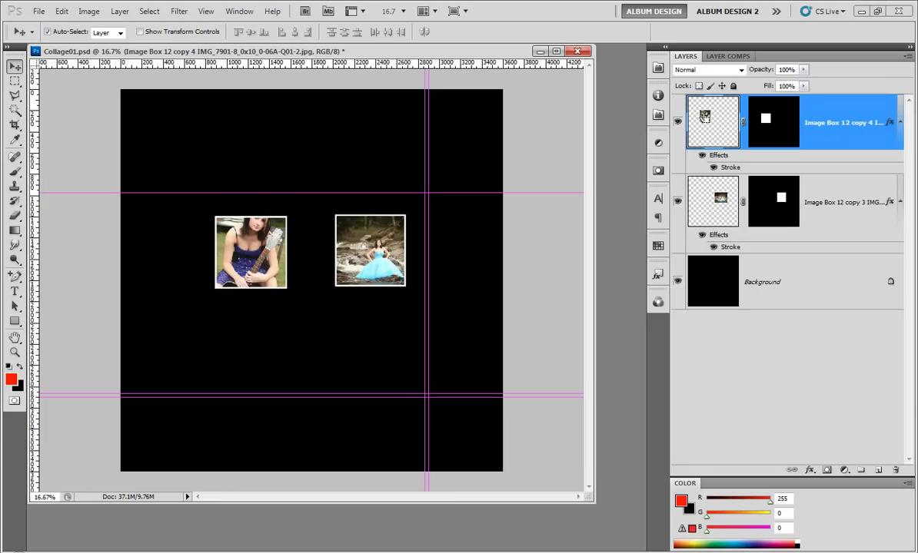
pyautogui.keyDown('ctrl'); pyautogui.click(704, 116); pyautogui.keyUp('ctrl')
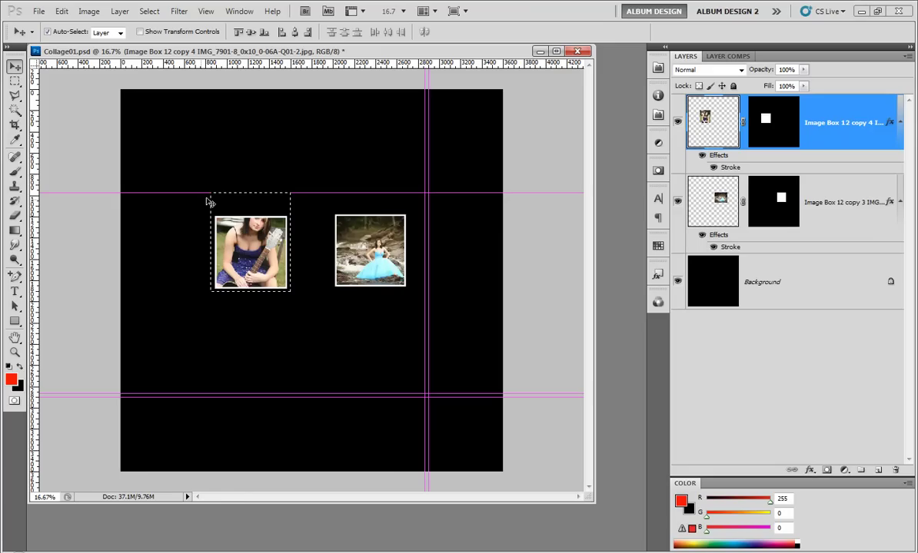
pyautogui.hotkey('ctrl', 'd')
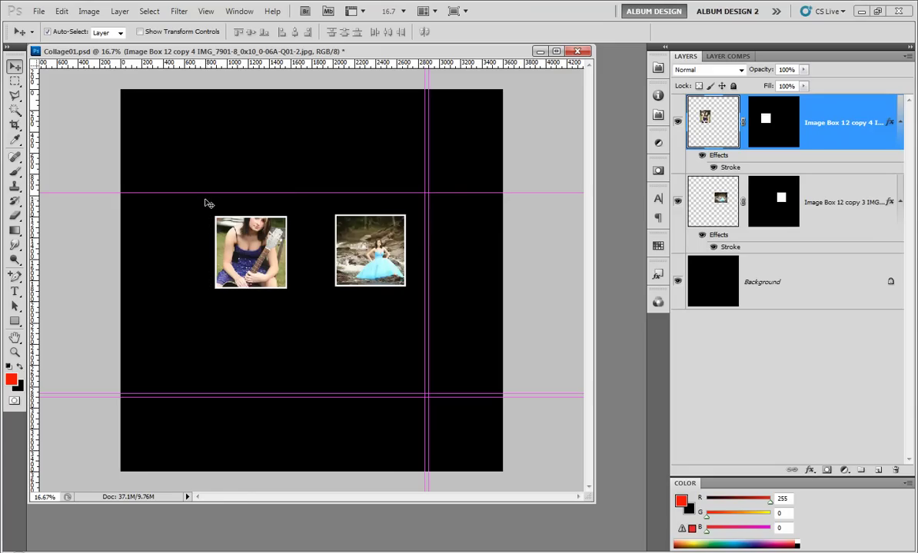
# - Clear all guides from the collage and deselect the layers
pyautogui.click(206, 10)
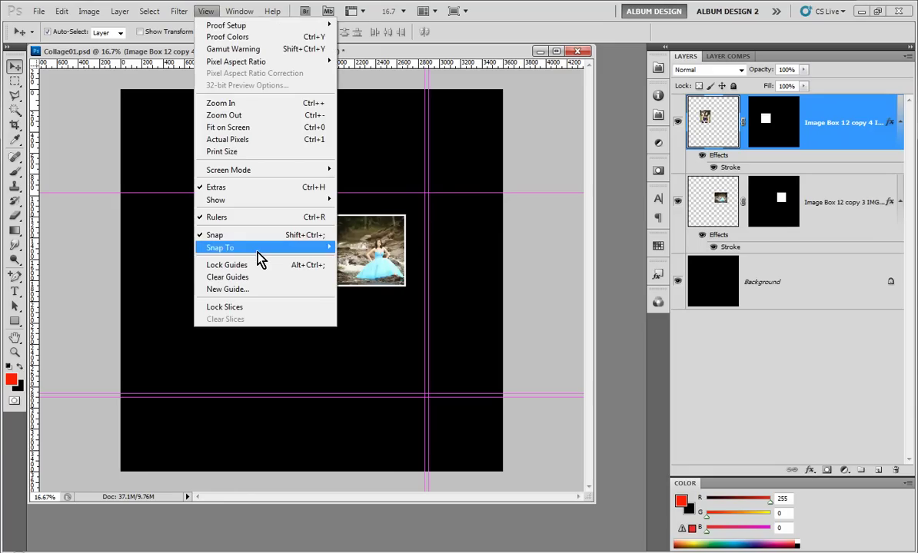
pyautogui.click(261, 277)
pyautogui.click(185, 181)
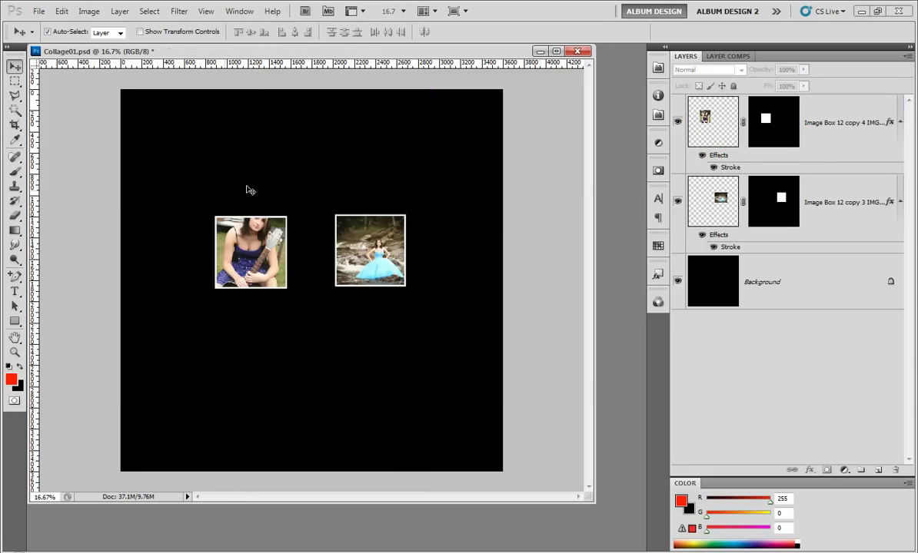
# - Move the river photo closer to the guitar photo, select both, and try to line them up with Align top edges
pyautogui.moveTo(223, 191); pyautogui.dragTo(365, 259)
pyautogui.click(357, 363)
pyautogui.moveTo(246, 166); pyautogui.dragTo(364, 225)
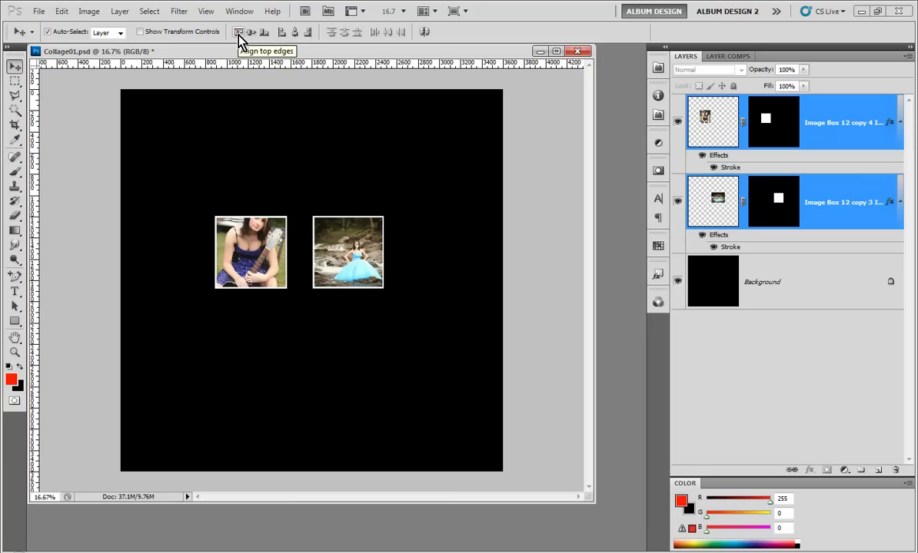
pyautogui.click(238, 37)
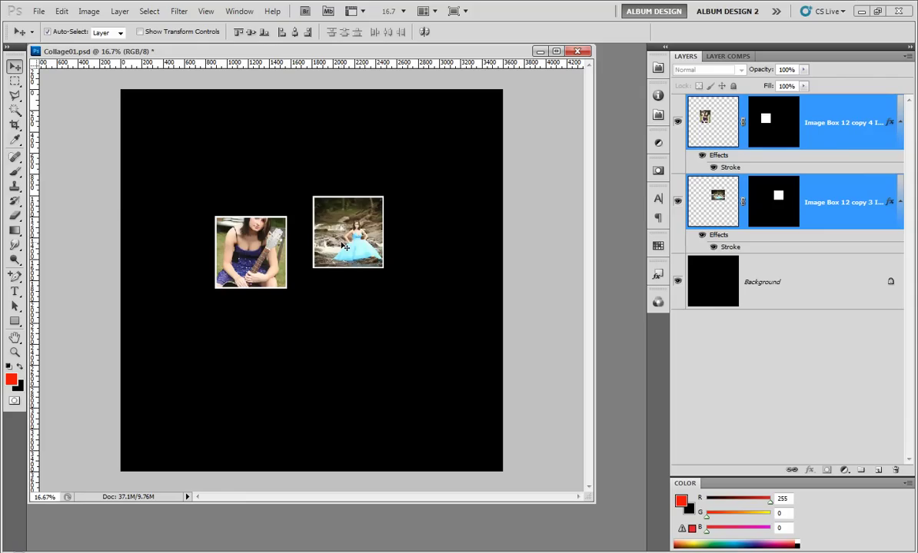
# - Load the river photo's outline as a selection, place a horizontal guide along its hidden top edge, and deselect
pyautogui.click(365, 263)
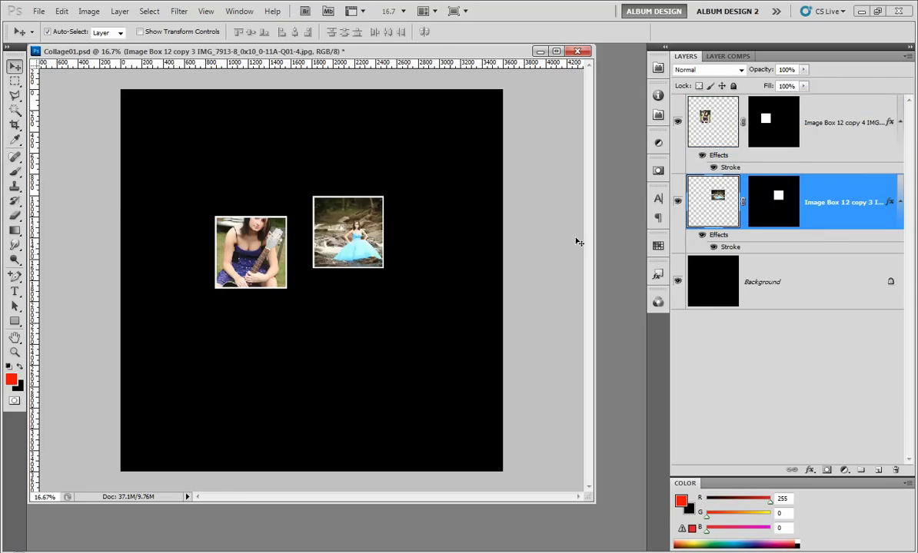
pyautogui.keyDown('ctrl'); pyautogui.click(717, 194); pyautogui.keyUp('ctrl')
pyautogui.moveTo(345, 62); pyautogui.dragTo(372, 193)
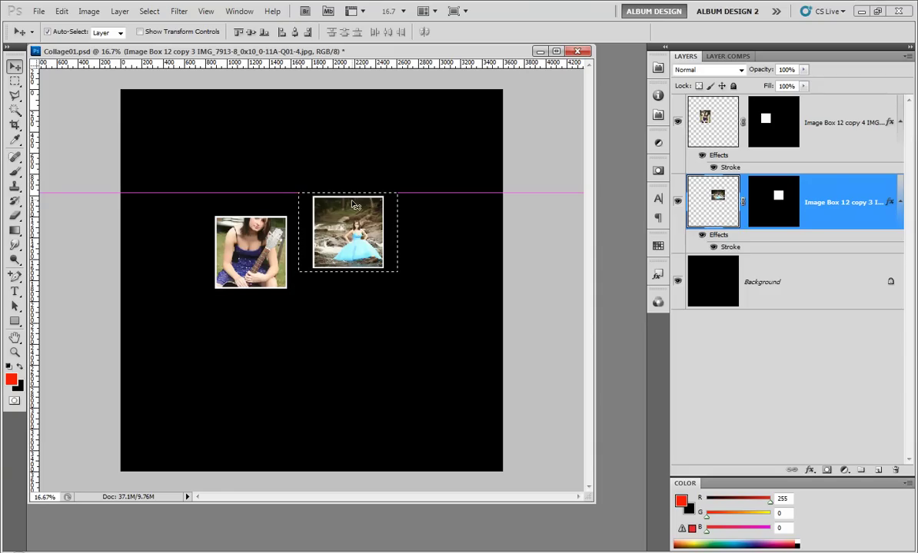
pyautogui.hotkey('ctrl', 'd')
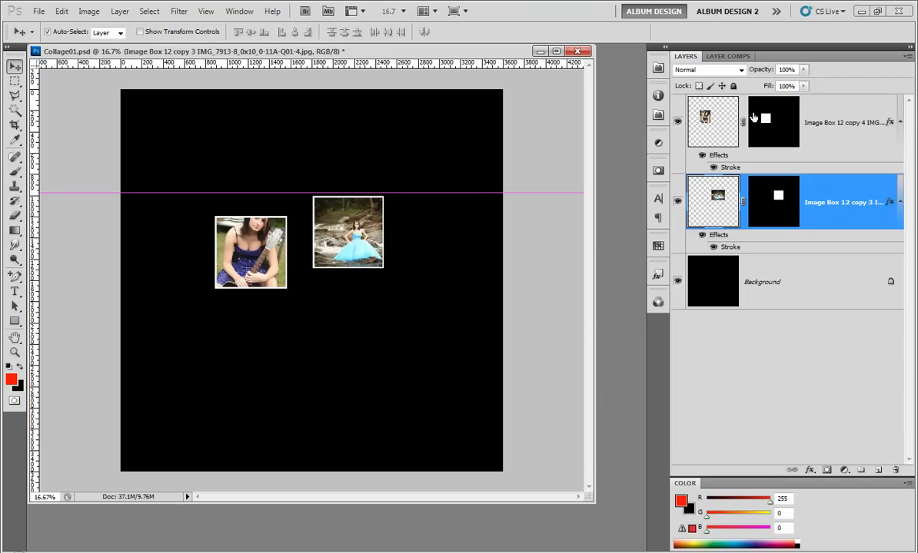
# - Load the guitar photo's outline as a selection to compare its hidden top edge with the guide, then deselect
pyautogui.click(696, 114)
pyautogui.keyDown('ctrl'); pyautogui.click(689, 123); pyautogui.keyUp('ctrl')
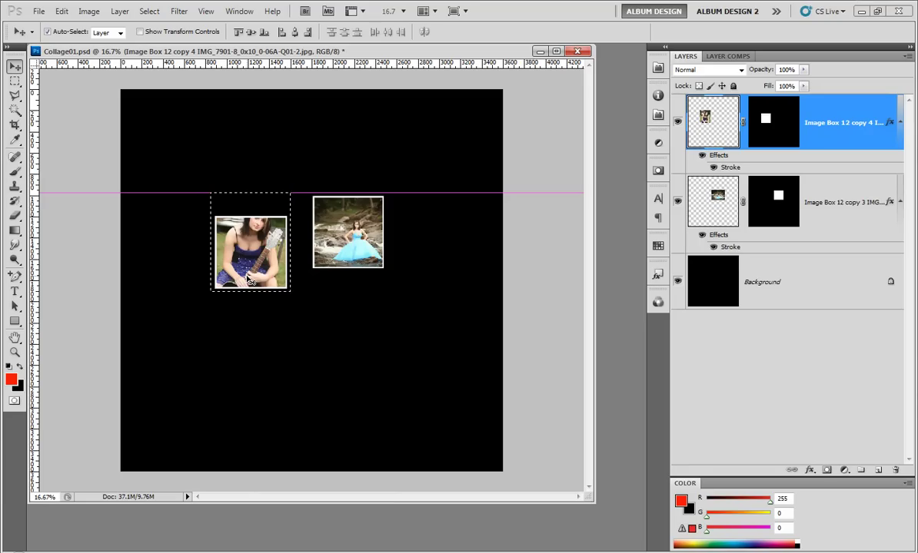
pyautogui.click(206, 149)
pyautogui.click(14, 80)
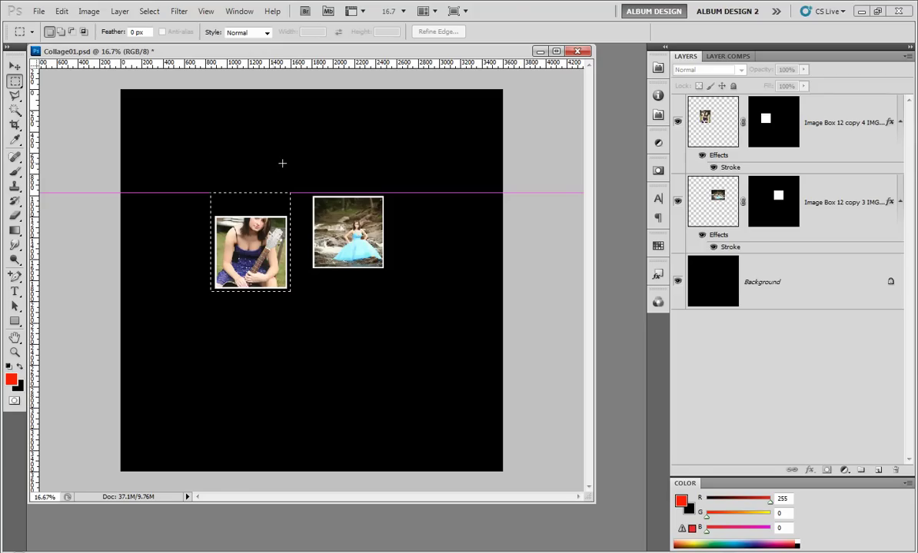
pyautogui.click(298, 189)
pyautogui.click(15, 67)
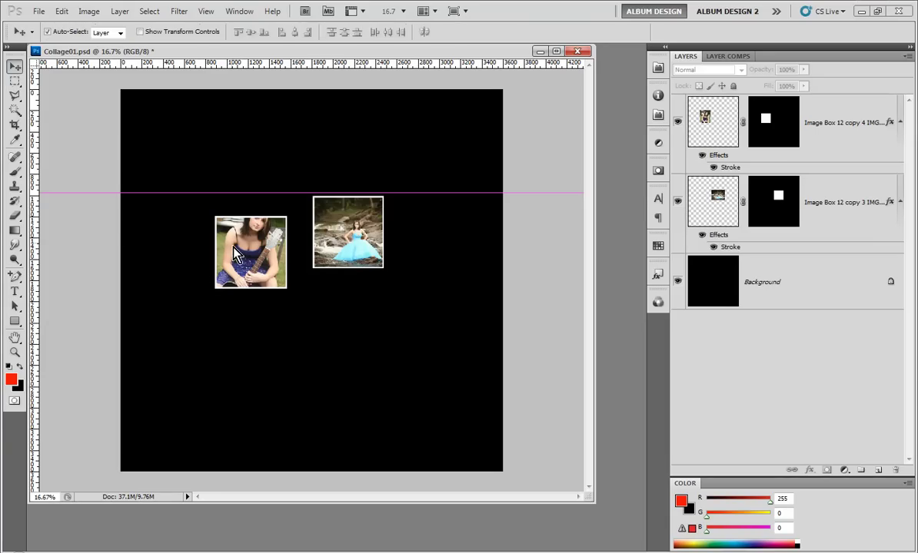
# - Move the two photos closer together near the guide and place the top edge of the guitar photo's white border on the guide
pyautogui.moveTo(235, 253); pyautogui.dragTo(252, 230)
pyautogui.moveTo(317, 229)
pyautogui.mouseDown()
pyautogui.moveTo(332, 238)
pyautogui.moveTo(333, 229)
pyautogui.mouseUp()
pyautogui.press('z')
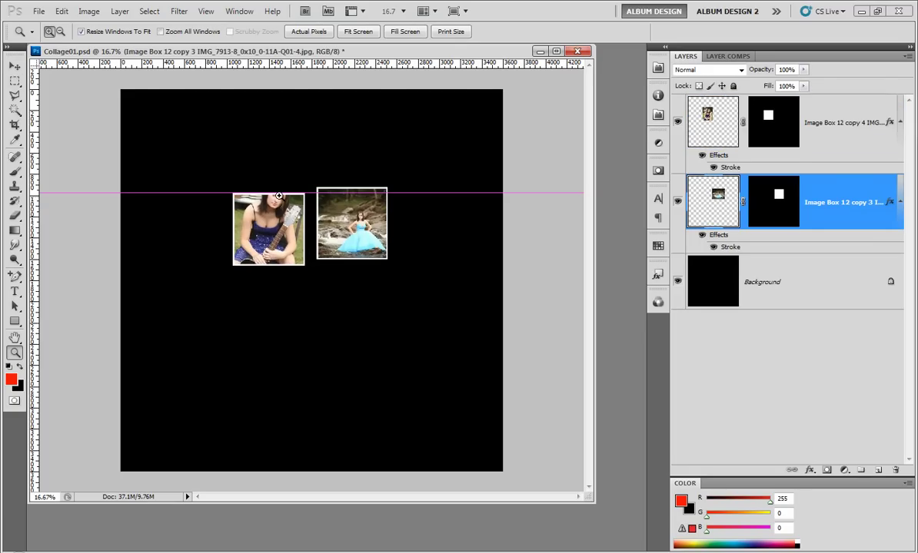
pyautogui.moveTo(248, 176); pyautogui.dragTo(393, 206)
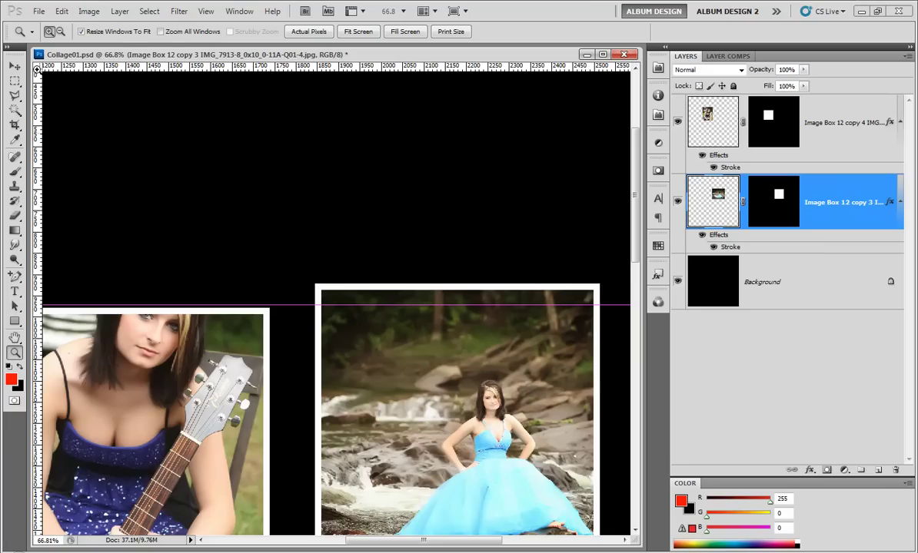
pyautogui.click(14, 66)
pyautogui.moveTo(159, 361); pyautogui.dragTo(161, 353)
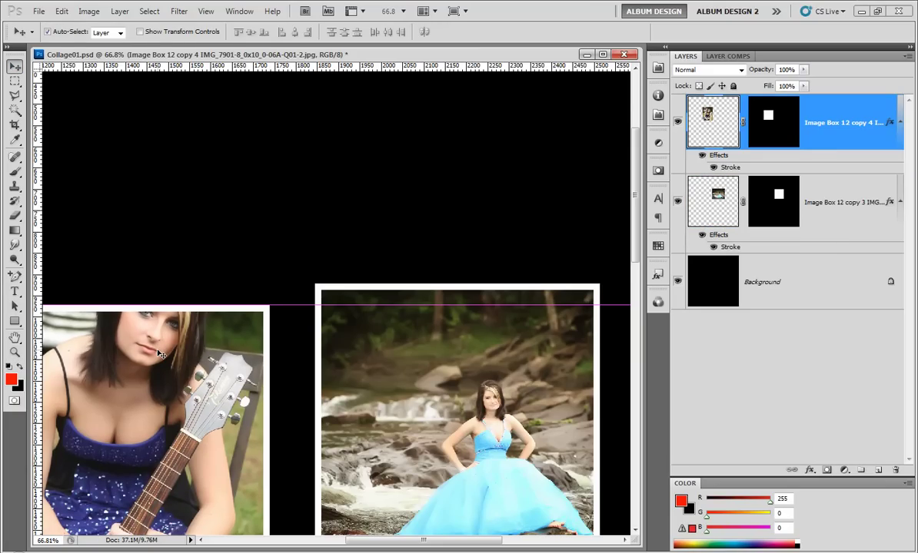
# - Nudge the river photo down until the top edge of its white border meets the horizontal guide
pyautogui.click(321, 390)
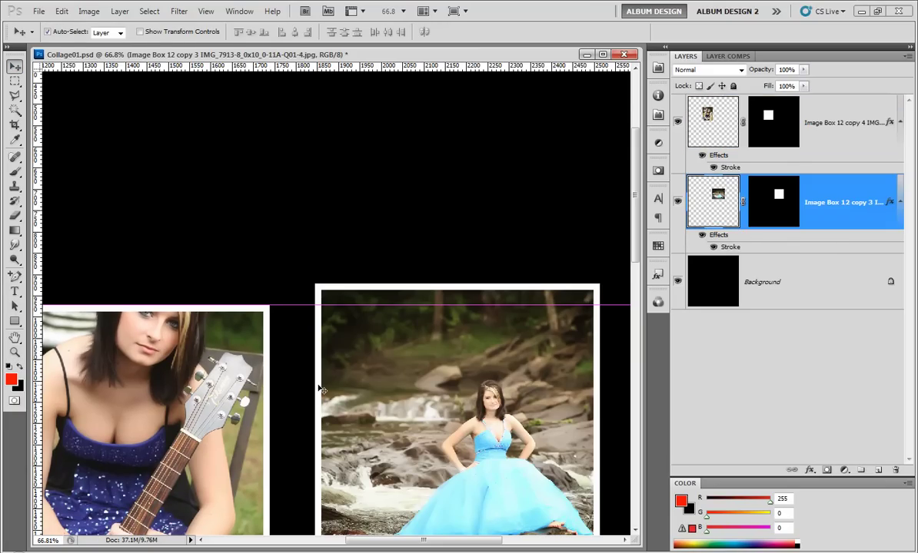
pyautogui.press('Down')
pyautogui.press('Down')
pyautogui.press('Down')
pyautogui.press('Down')
pyautogui.press('Down')
pyautogui.press('Down')
pyautogui.press('Down')
pyautogui.press('Down')
pyautogui.press('Down')
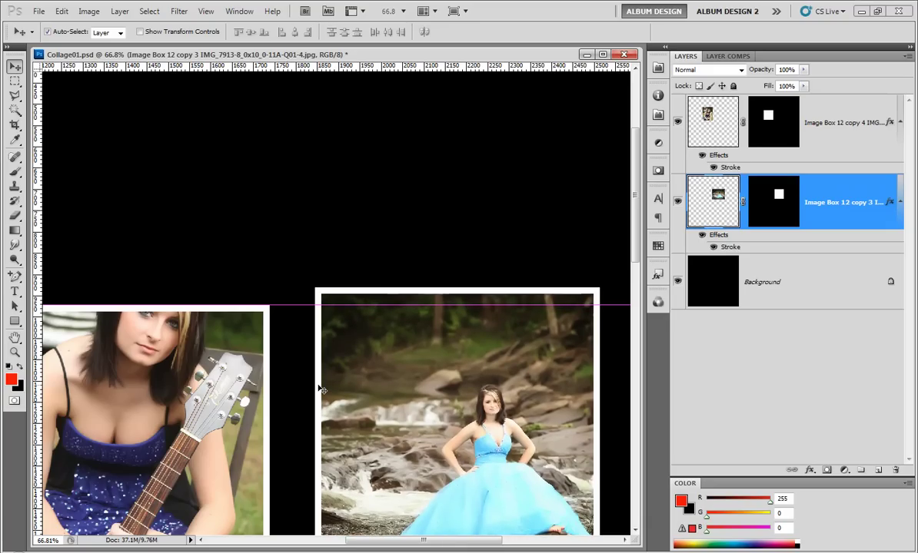
pyautogui.press('Down')
pyautogui.press('Down')
pyautogui.press('Down')
pyautogui.press('Down')
pyautogui.press('Down')
pyautogui.press('Down')
pyautogui.press('Down')
pyautogui.press('Down')
pyautogui.press('Down')
pyautogui.press('Down')
pyautogui.press('Down')
pyautogui.press('Down')
pyautogui.press('Down')
pyautogui.press('Down')
pyautogui.press('Down')
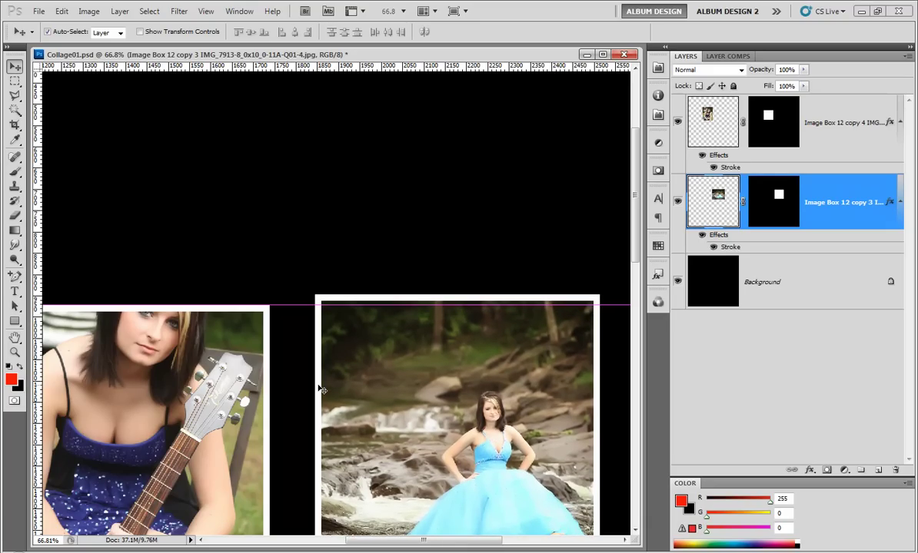
pyautogui.press('Down')
pyautogui.press('Down')
pyautogui.press('Down')
pyautogui.press('Down')
pyautogui.press('Down')
pyautogui.press('Down')
pyautogui.press('Down')
pyautogui.press('Down')
pyautogui.press('Down')
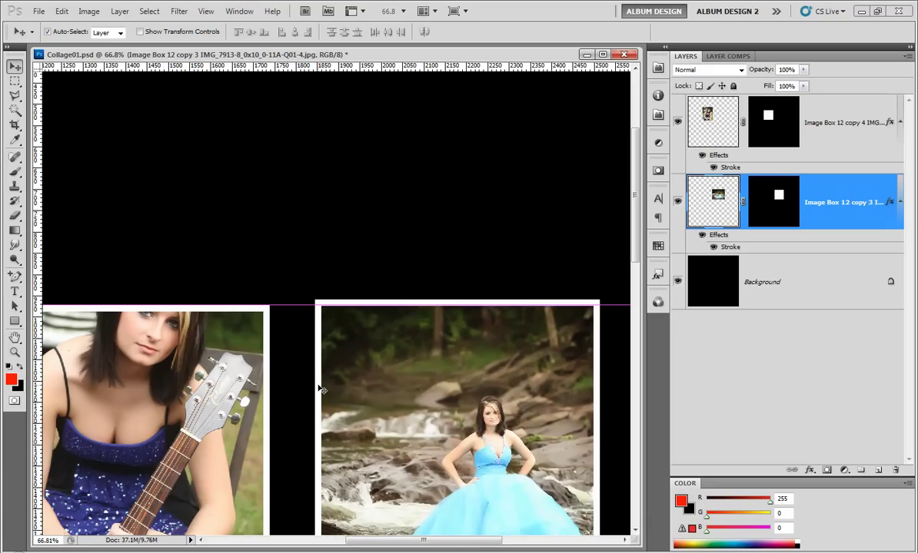
pyautogui.press('Down')
pyautogui.press('Down')
pyautogui.press('Down')
pyautogui.press('Down')
pyautogui.press('Down')
pyautogui.press('Down')
pyautogui.press('Down')
pyautogui.press('Down')
pyautogui.press('Down')
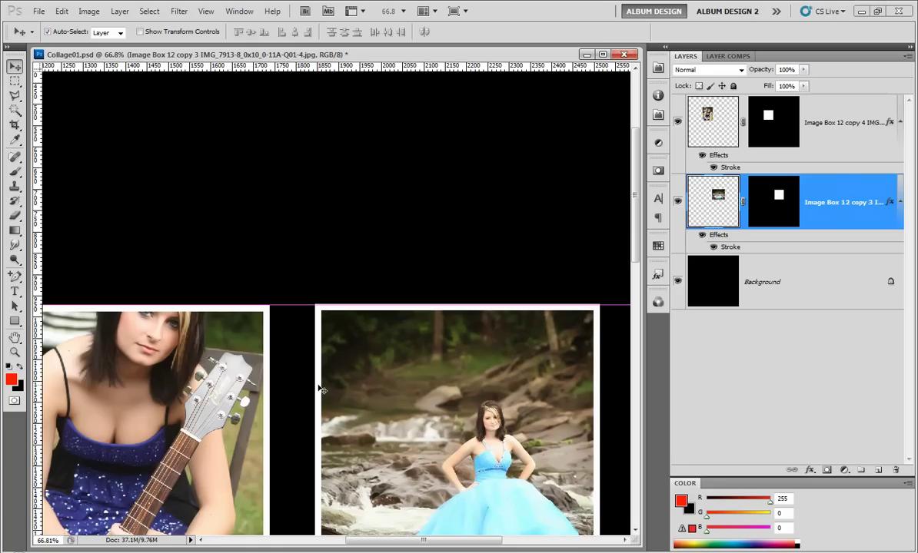
pyautogui.press('Down')
pyautogui.press('Down')
pyautogui.press('Down')
# - Move the river photo up and to the right of the guitar photo, and clear the guides
pyautogui.scroll(-2, 317, 328)
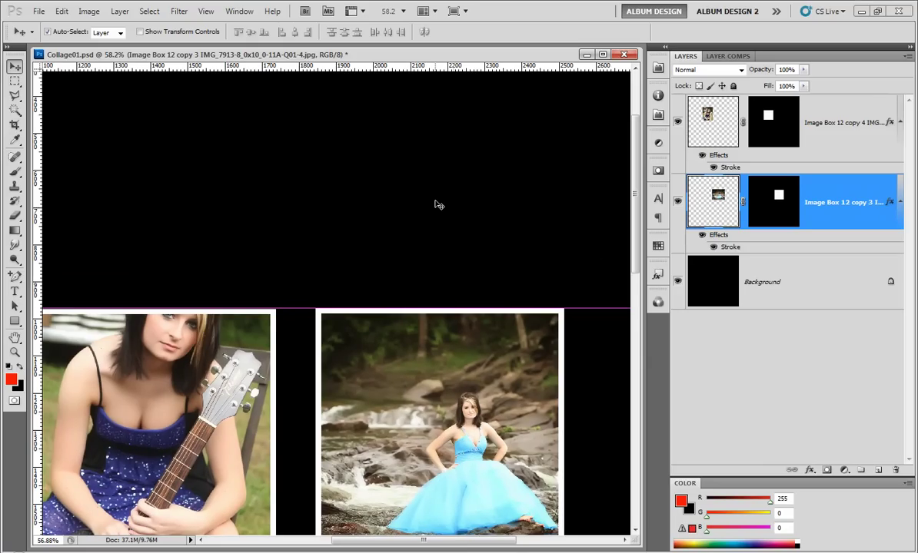
pyautogui.scroll(-1, 435, 202)
pyautogui.moveTo(412, 408); pyautogui.dragTo(442, 255)
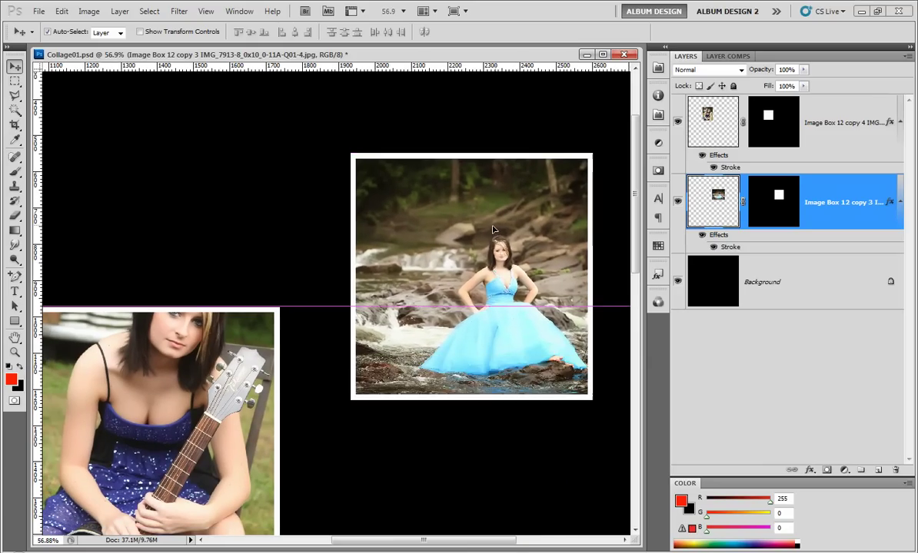
pyautogui.scroll(-1, 442, 255)
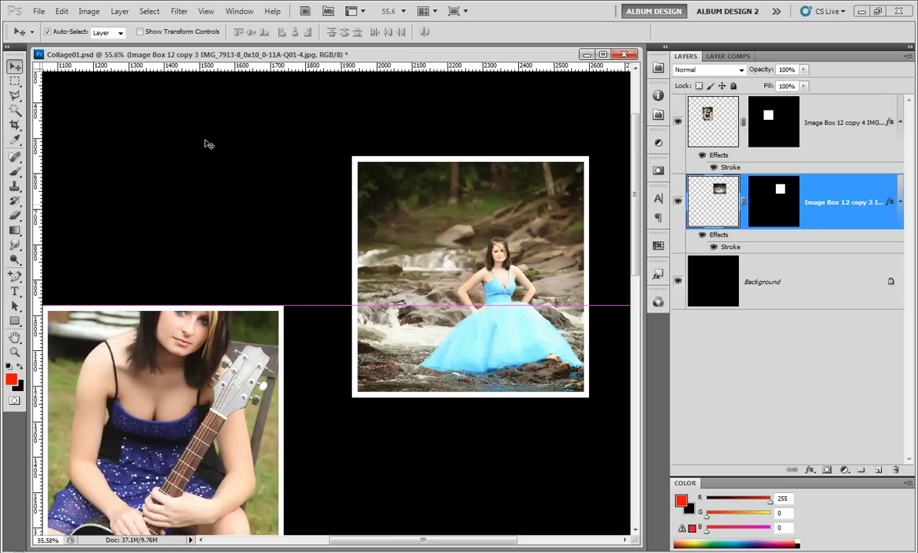
pyautogui.click(212, 16)
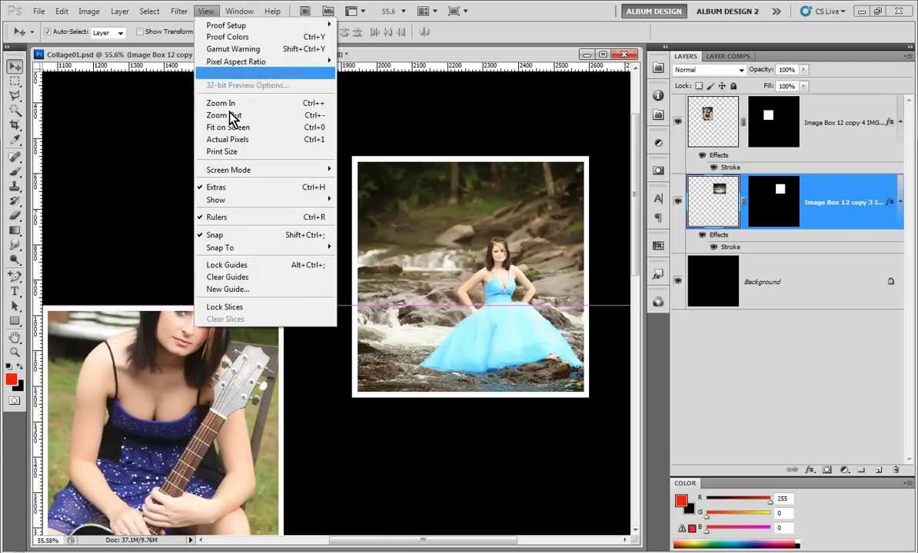
pyautogui.click(236, 275)
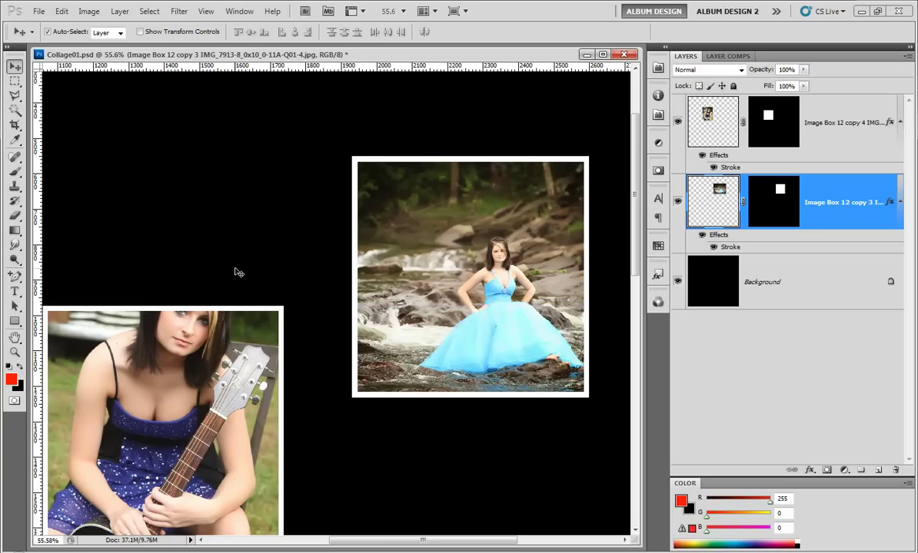
# - Adjust the guitar photo's placement inside its opening, shifting the image down so the woman's whole face shows
pyautogui.hotkey('ctrl', '-')
pyautogui.hotkey('ctrl', '-')
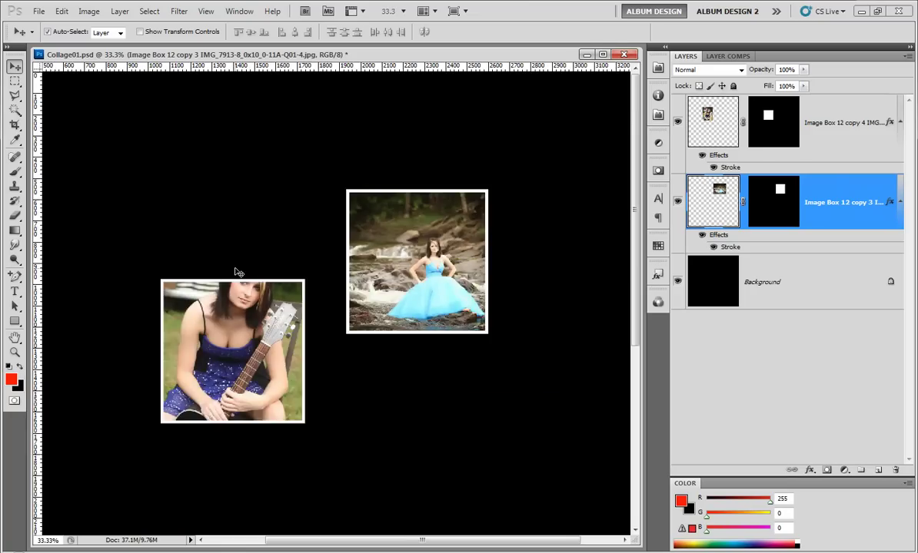
pyautogui.hotkey('ctrl', '-')
pyautogui.click(246, 244)
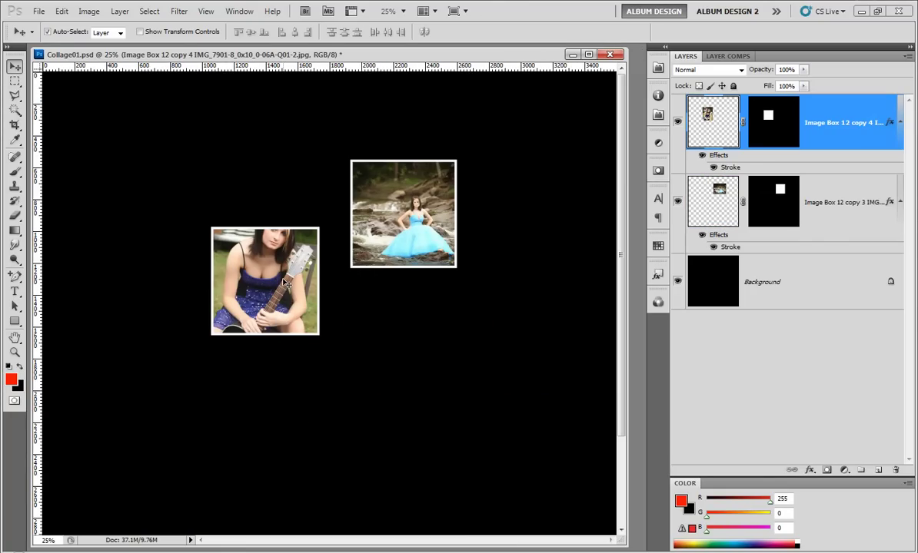
pyautogui.click(658, 69)
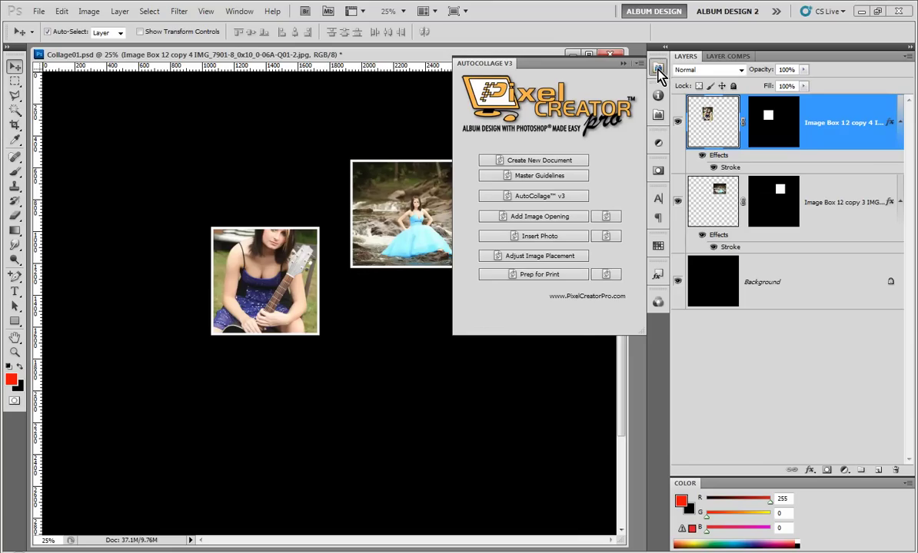
pyautogui.click(536, 260)
pyautogui.moveTo(302, 284); pyautogui.dragTo(301, 308)
pyautogui.press('Return')
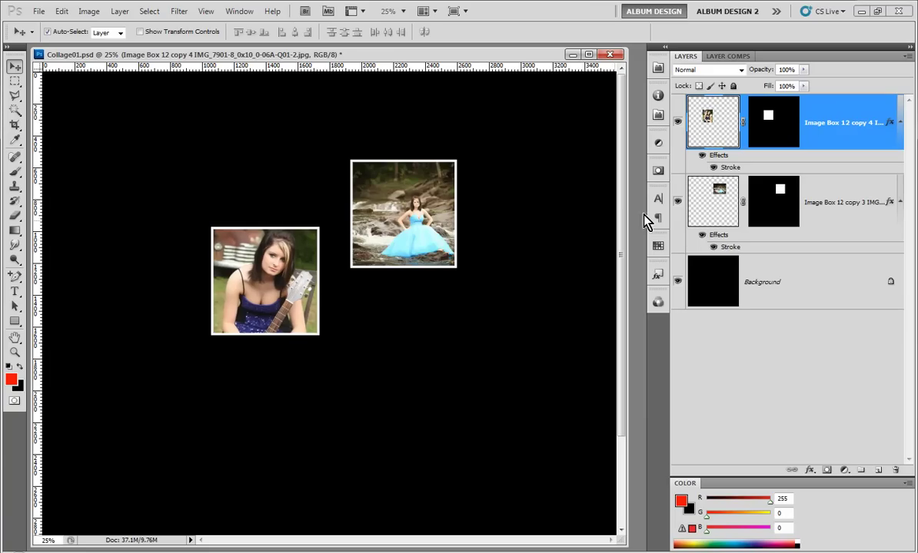
# - Apply the layer masks of the guitar and river photos, and check the guitar photo's cropped outline as a selection, then deselect
pyautogui.rightClick(773, 131)
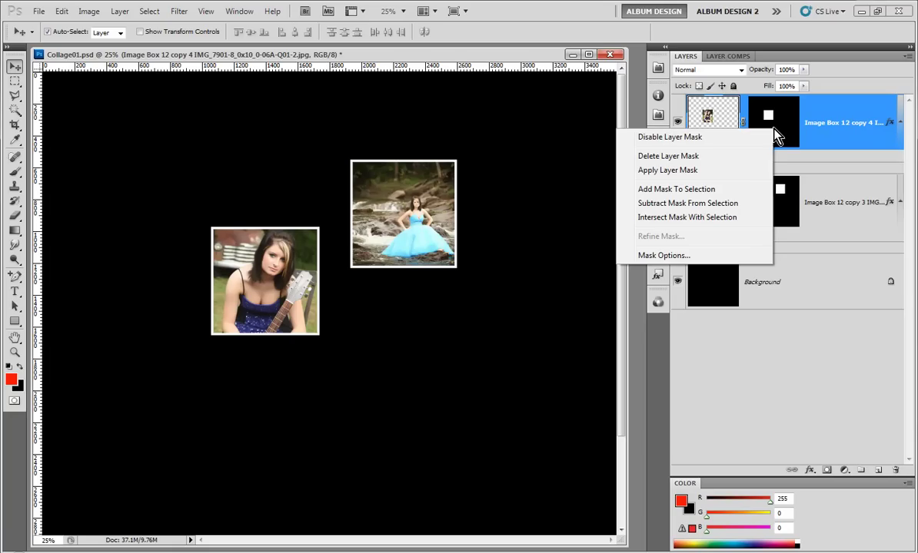
pyautogui.click(732, 167)
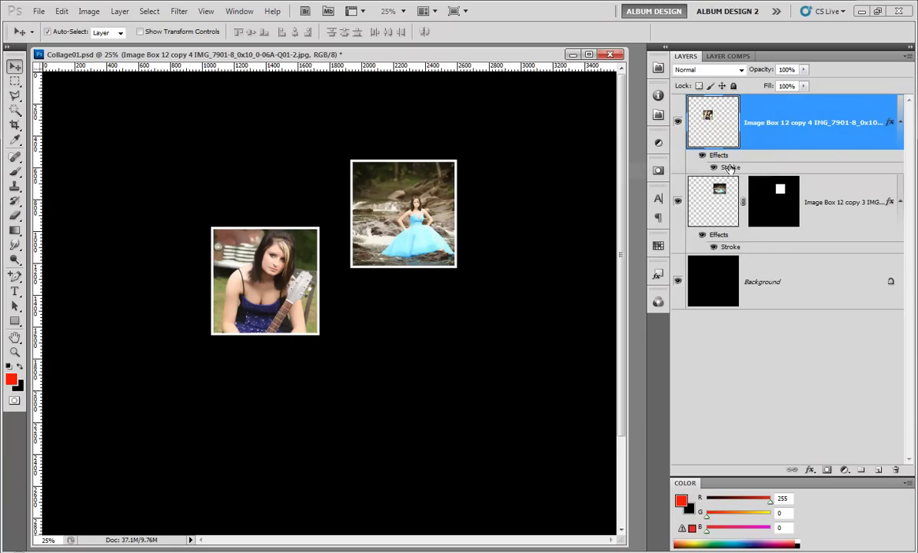
pyautogui.click(766, 209)
pyautogui.rightClick(765, 209)
pyautogui.click(720, 248)
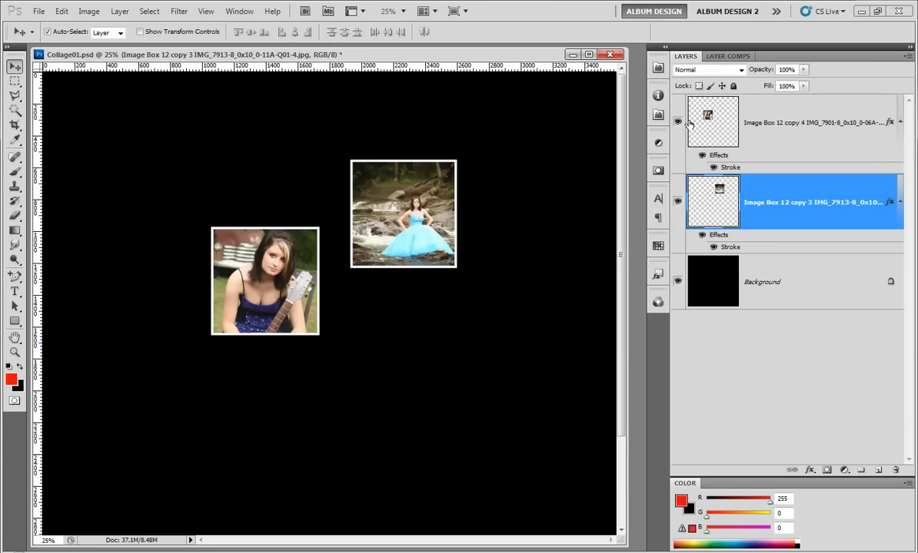
pyautogui.keyDown('ctrl'); pyautogui.click(707, 115); pyautogui.keyUp('ctrl')
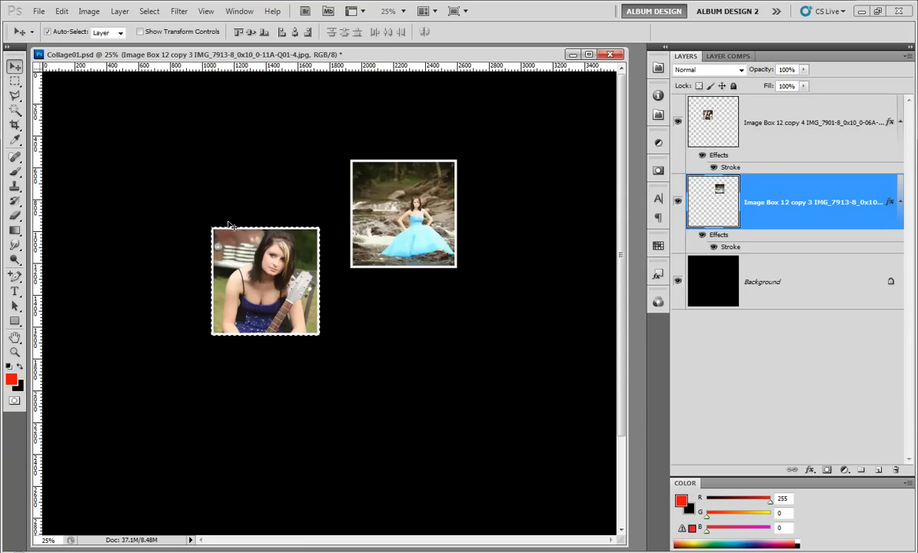
pyautogui.hotkey('ctrl', 'd')
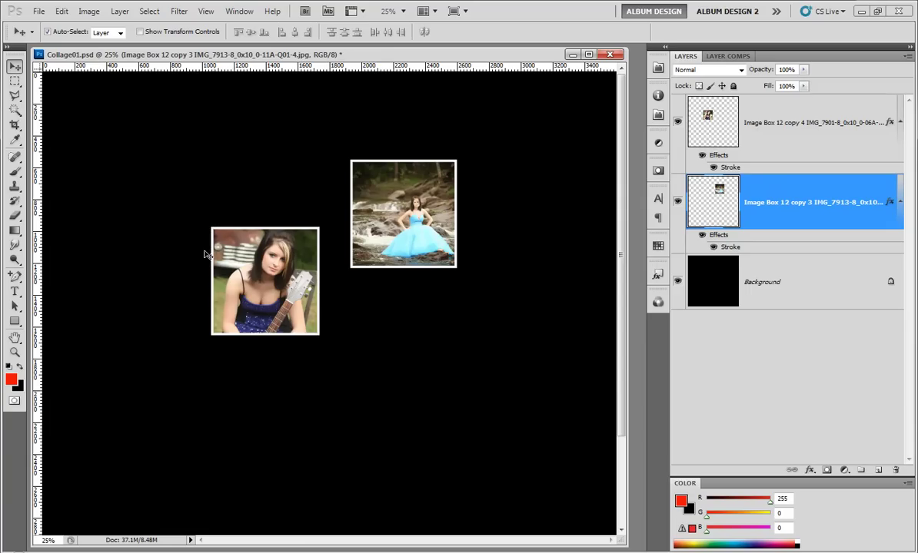
# - Select both photos together, align their top edges, and deselect the layers
pyautogui.moveTo(199, 151); pyautogui.dragTo(404, 268)
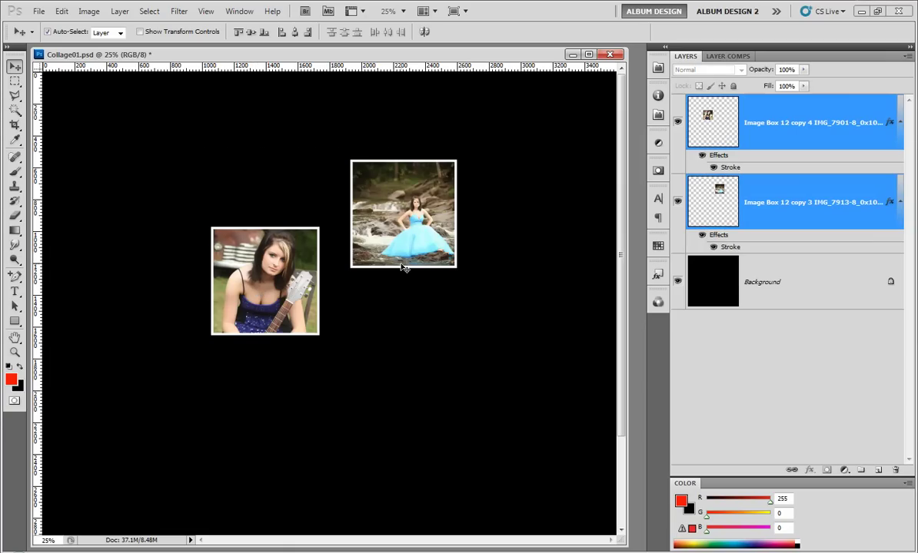
pyautogui.click(238, 33)
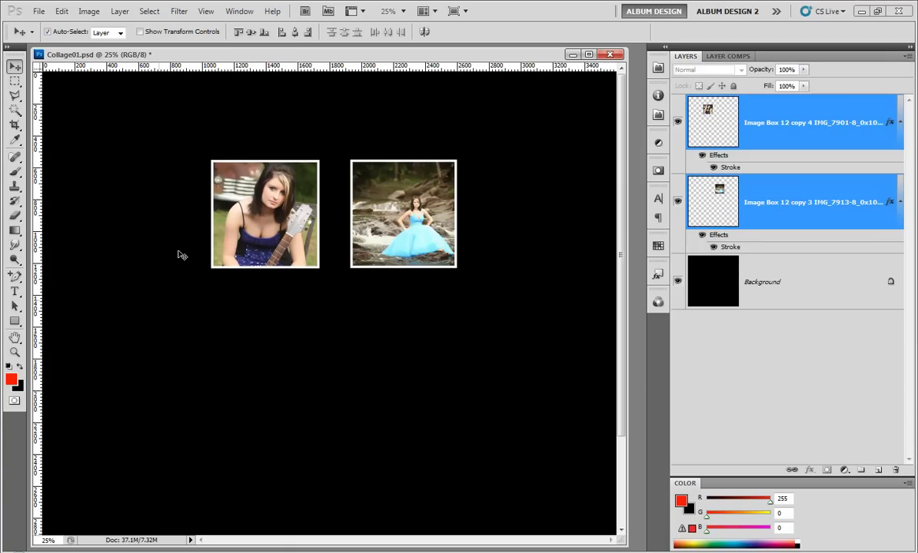
pyautogui.click(435, 312)
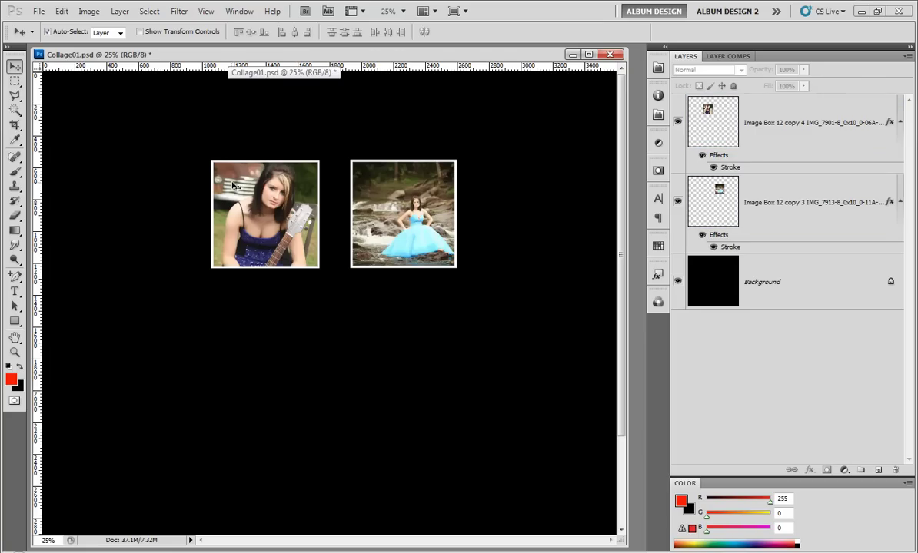
# - Place a horizontal guide on the top edge of the guitar photo's border and vertical guides on its left and right edges
pyautogui.moveTo(215, 67); pyautogui.dragTo(385, 162)
pyautogui.moveTo(375, 106); pyautogui.dragTo(374, 65)
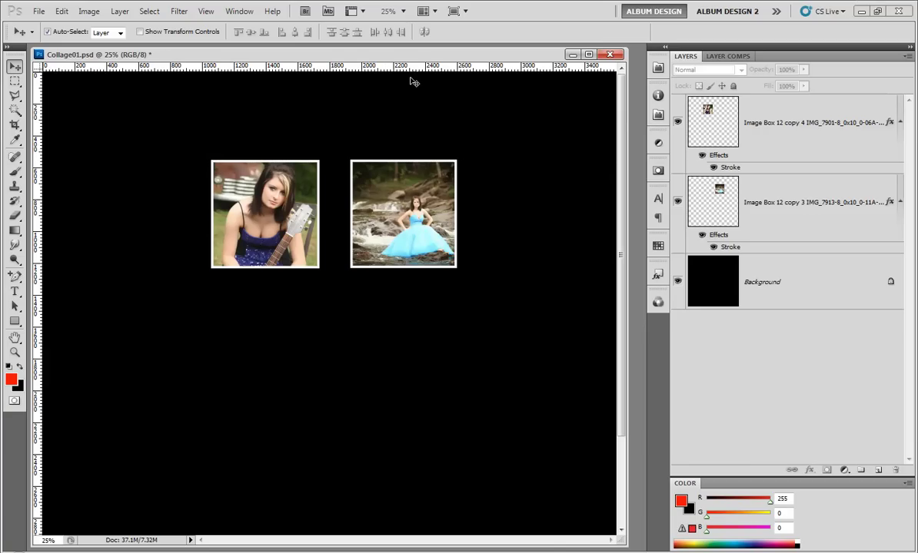
pyautogui.click(718, 122)
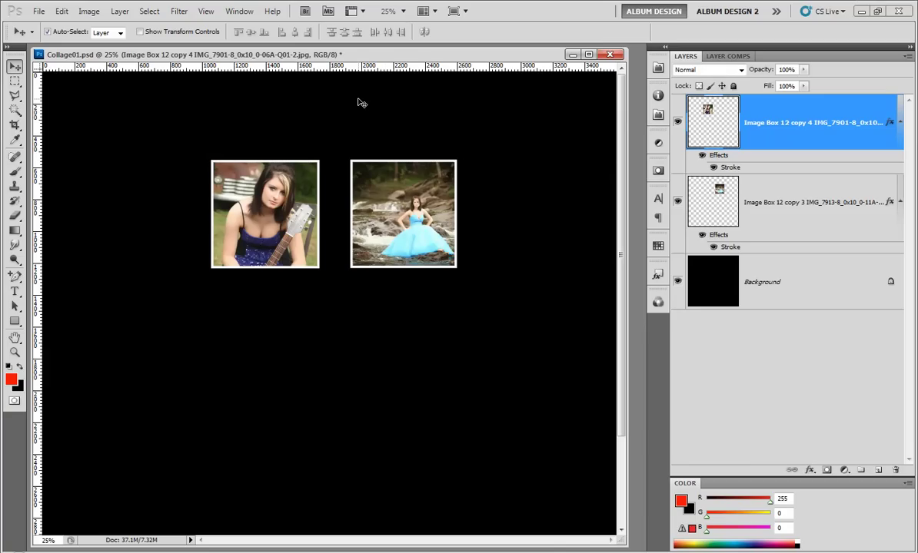
pyautogui.moveTo(263, 67); pyautogui.dragTo(251, 160)
pyautogui.moveTo(36, 224); pyautogui.dragTo(212, 220)
pyautogui.moveTo(38, 260); pyautogui.dragTo(319, 256)
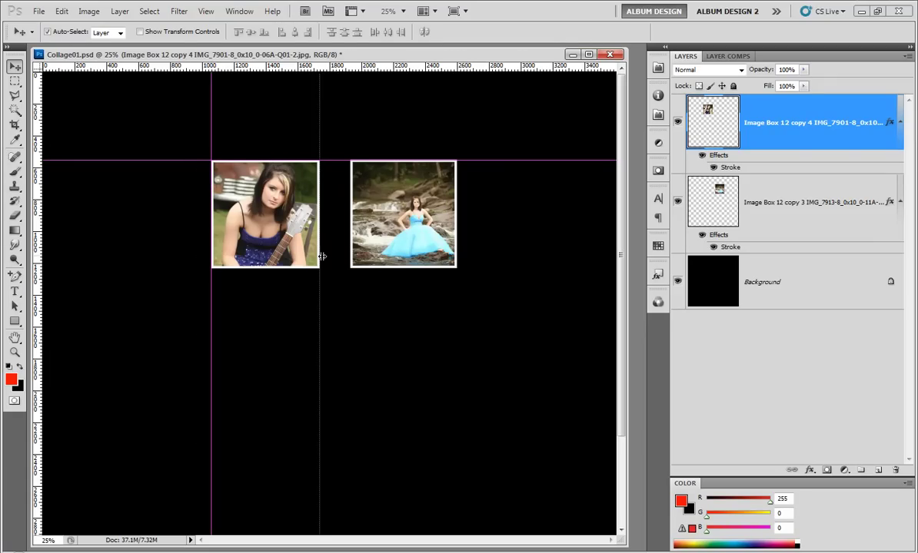
# - Try the river photo against the guides and place it below the guitar photo, its left edge on the guide at that photo's right edge
pyautogui.click(433, 205)
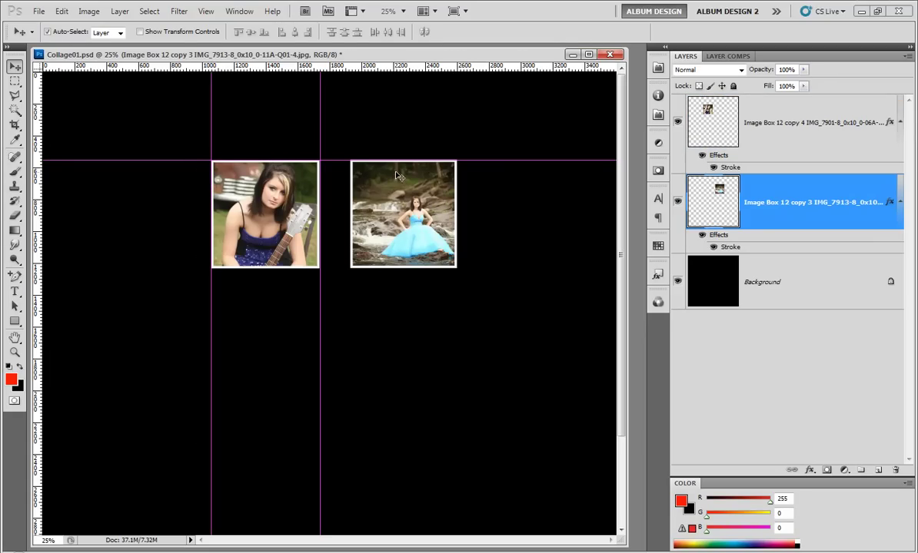
pyautogui.moveTo(420, 182); pyautogui.dragTo(366, 309)
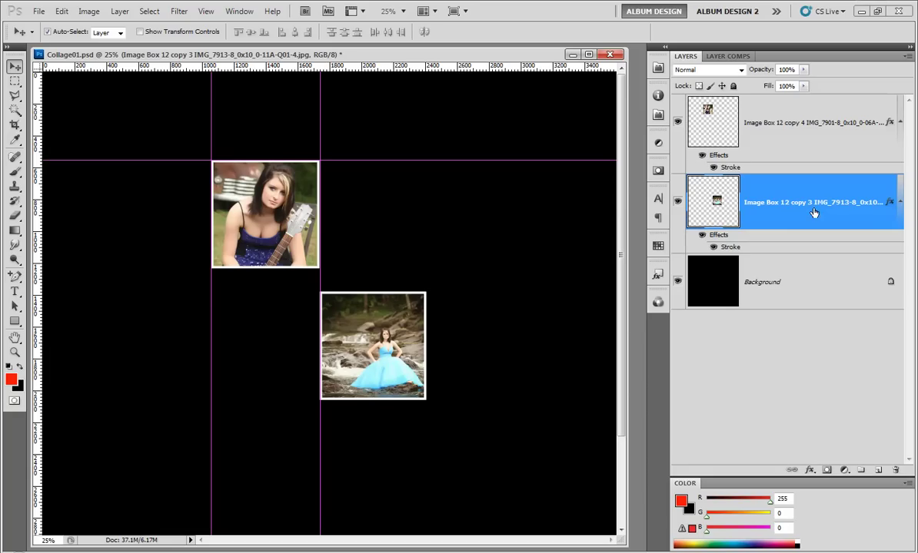
pyautogui.moveTo(411, 335); pyautogui.dragTo(454, 212)
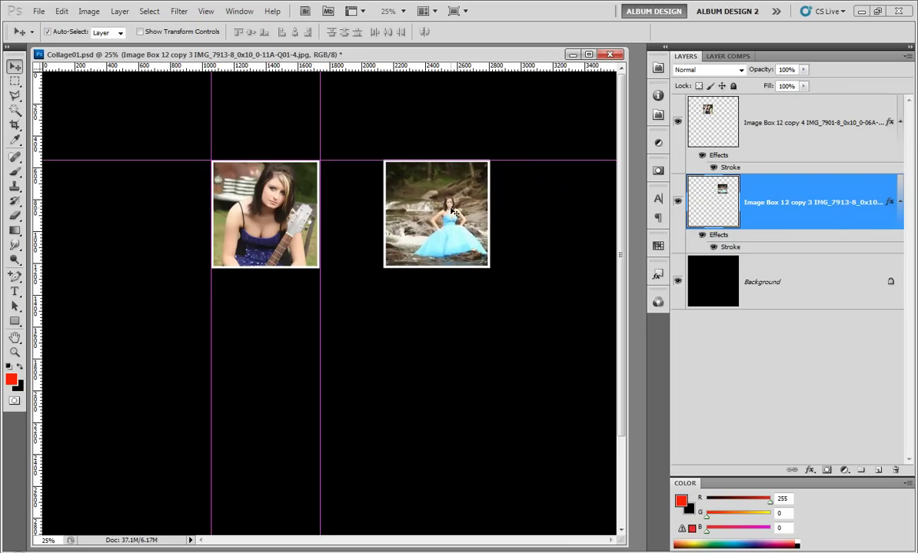
pyautogui.moveTo(429, 302); pyautogui.dragTo(388, 330)
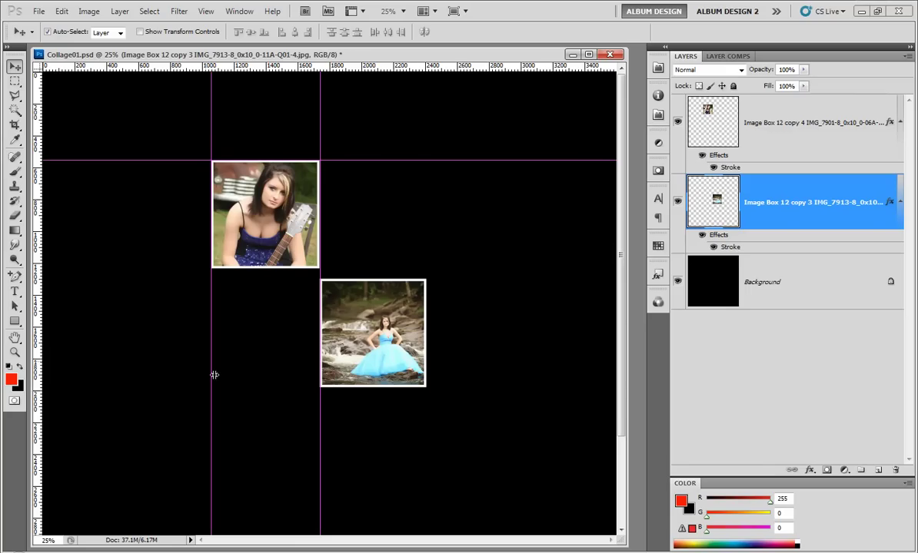
pyautogui.moveTo(364, 367)
pyautogui.mouseDown()
pyautogui.moveTo(293, 401)
pyautogui.moveTo(253, 396)
pyautogui.moveTo(389, 365)
pyautogui.moveTo(367, 365)
pyautogui.mouseUp()
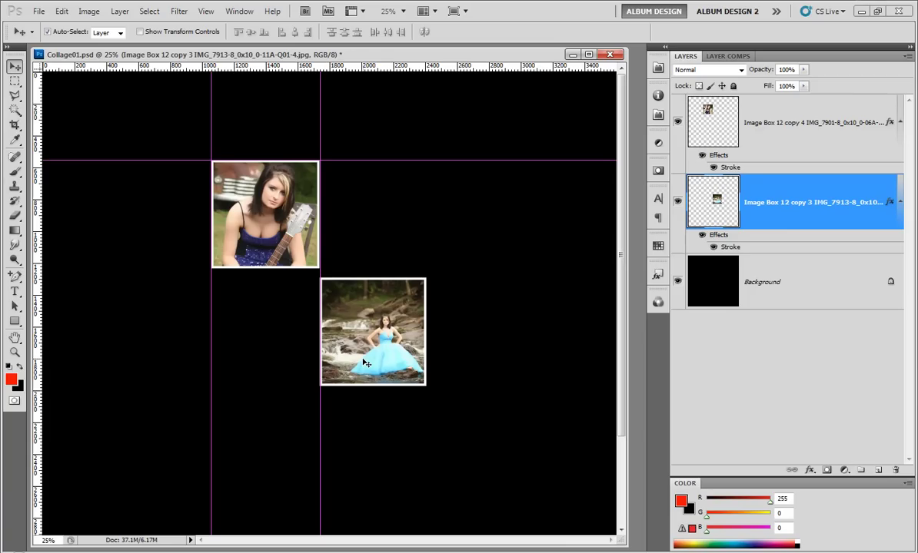